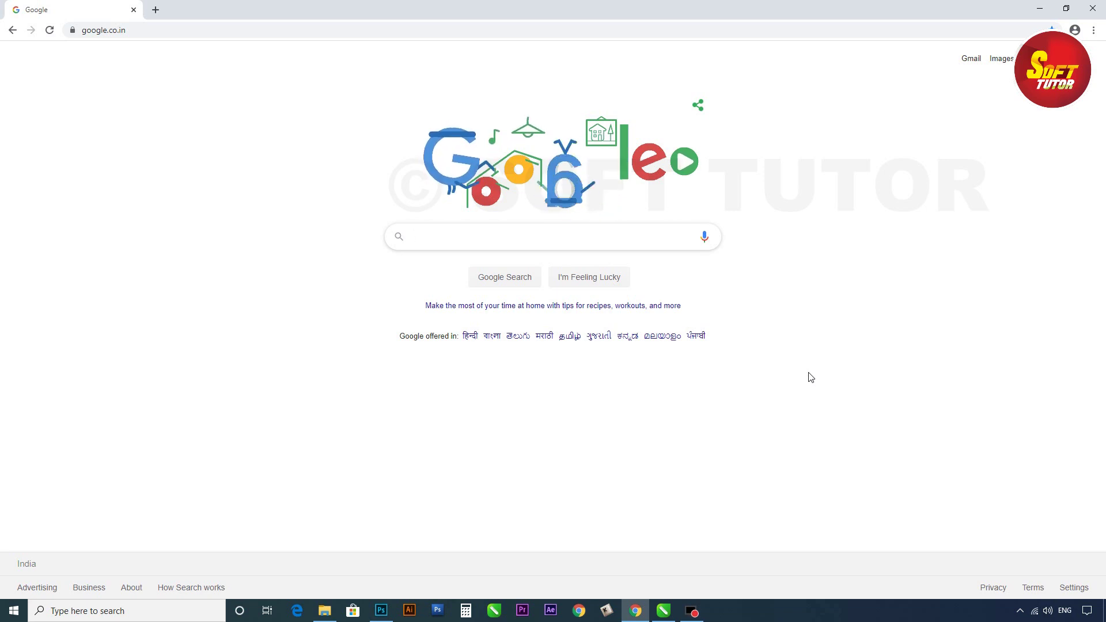
Search Google for 'azhagi plus'
click(440, 238)
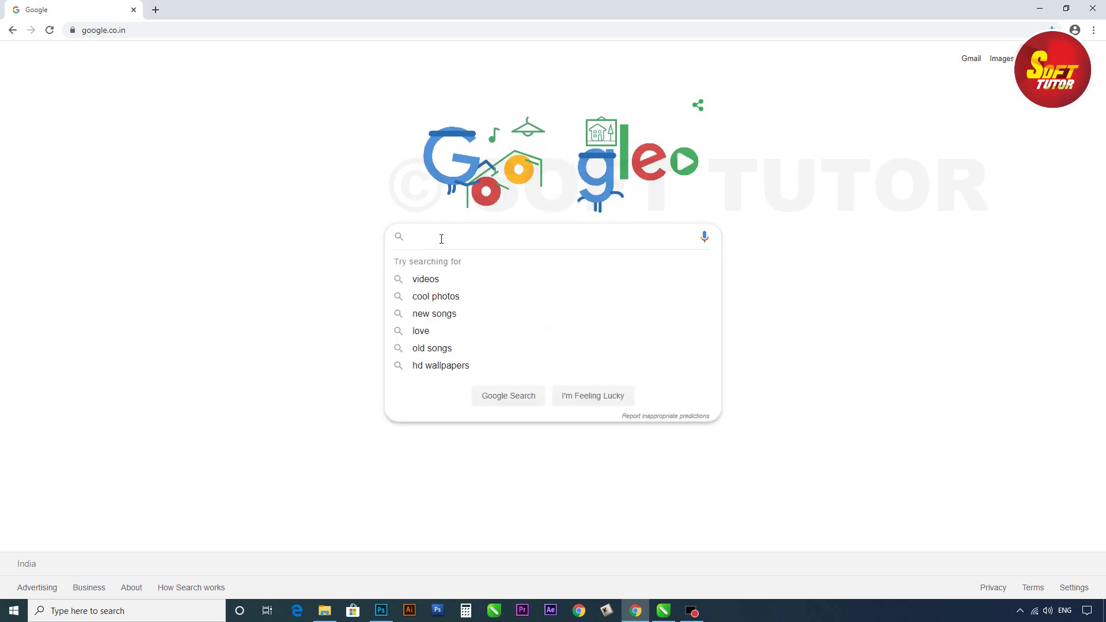
text(a)
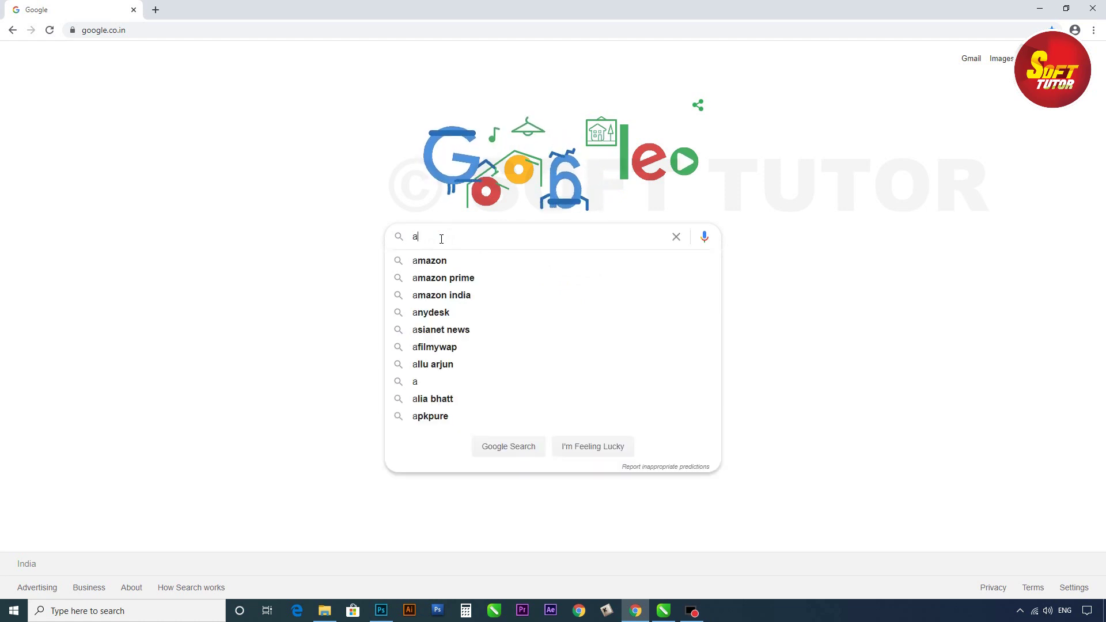
text(zhagi plus)
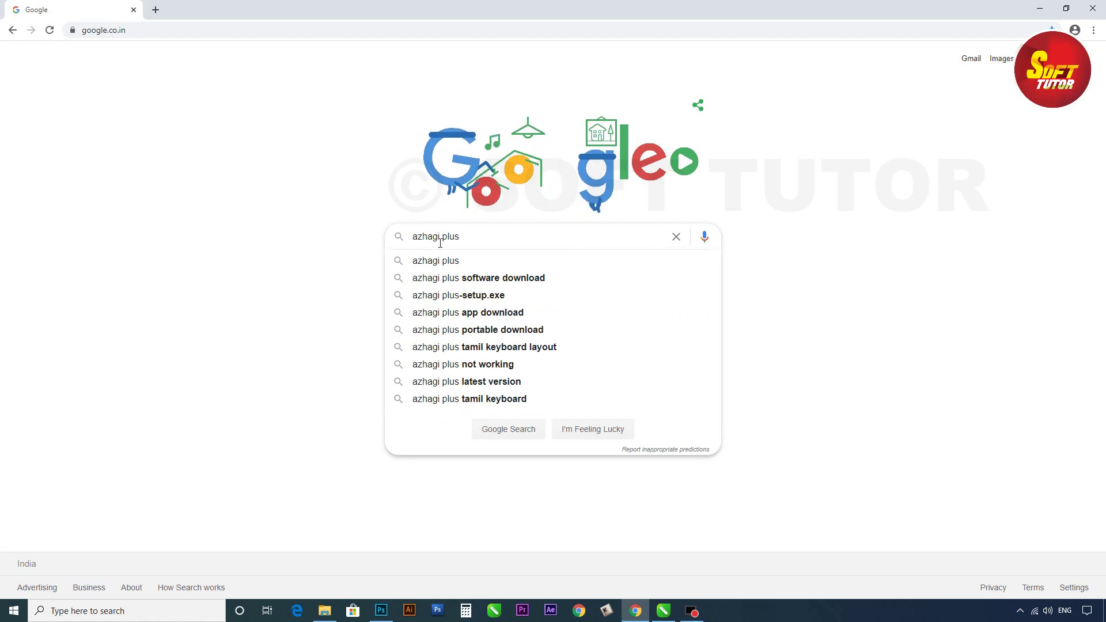
click(444, 261)
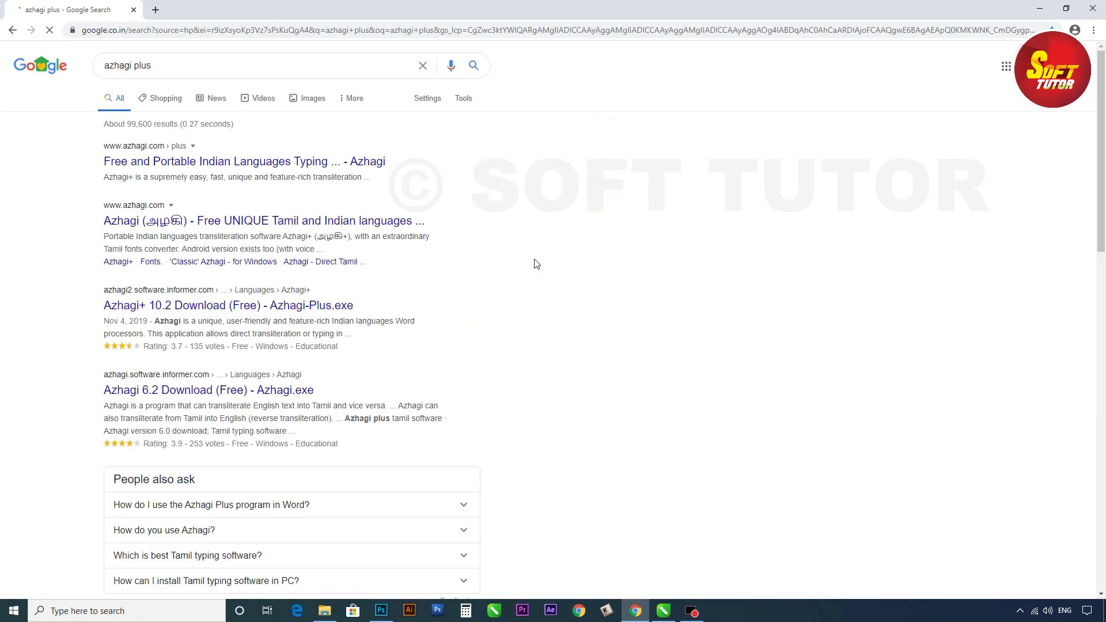
Open the azhagi.com result in a new tab and switch to it
right_click(130, 225)
click(147, 232)
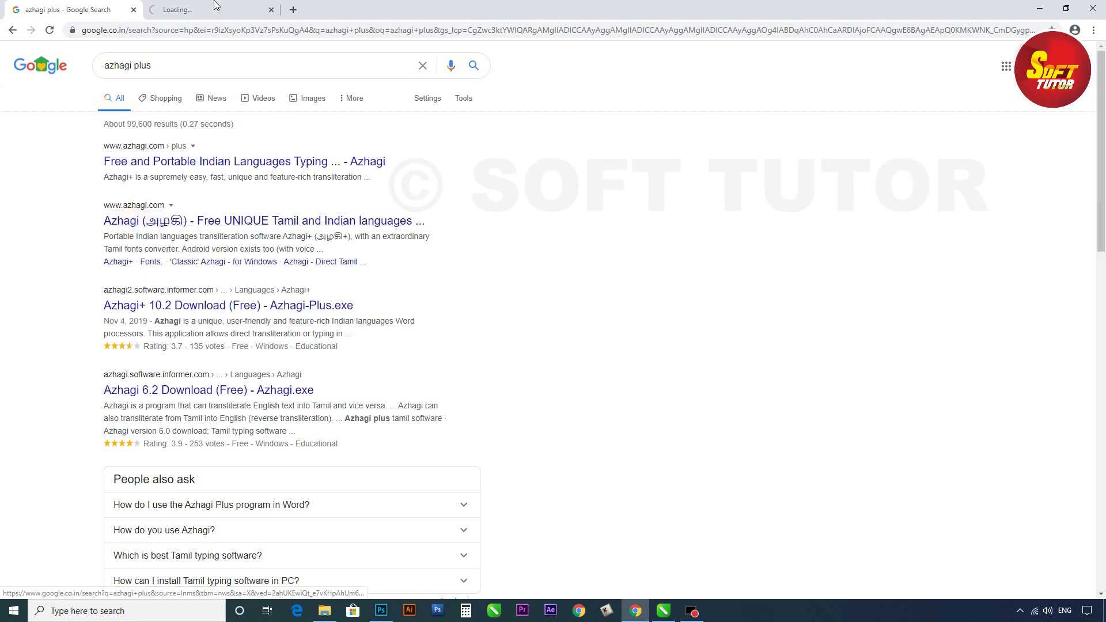
click(209, 5)
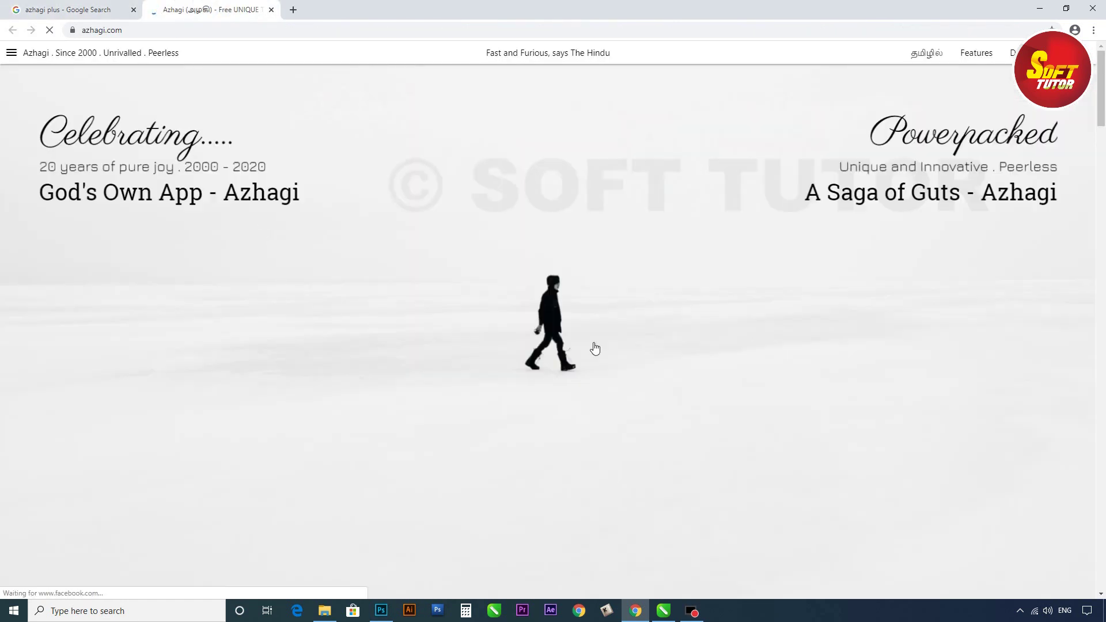
Download AzhagiPlus-Setup.exe from the 'Download Azhagi+ for Windows' section of azhagi.com
scroll(533, 310, down, 5)
scroll(533, 310, down, 4)
scroll(534, 309, down, 4)
scroll(536, 309, down, 3)
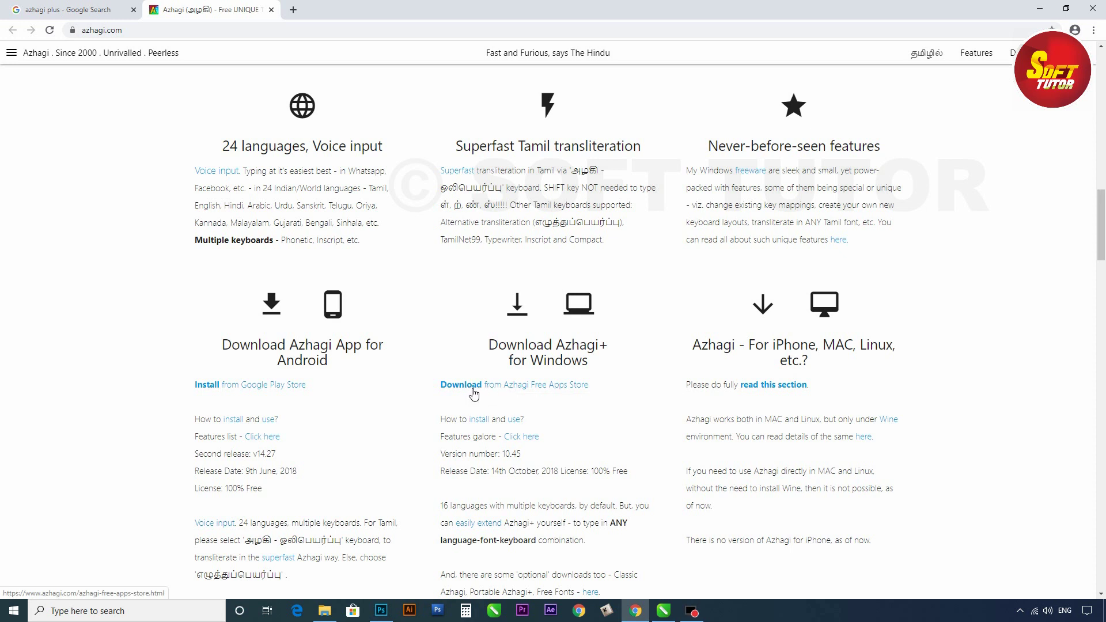
click(471, 391)
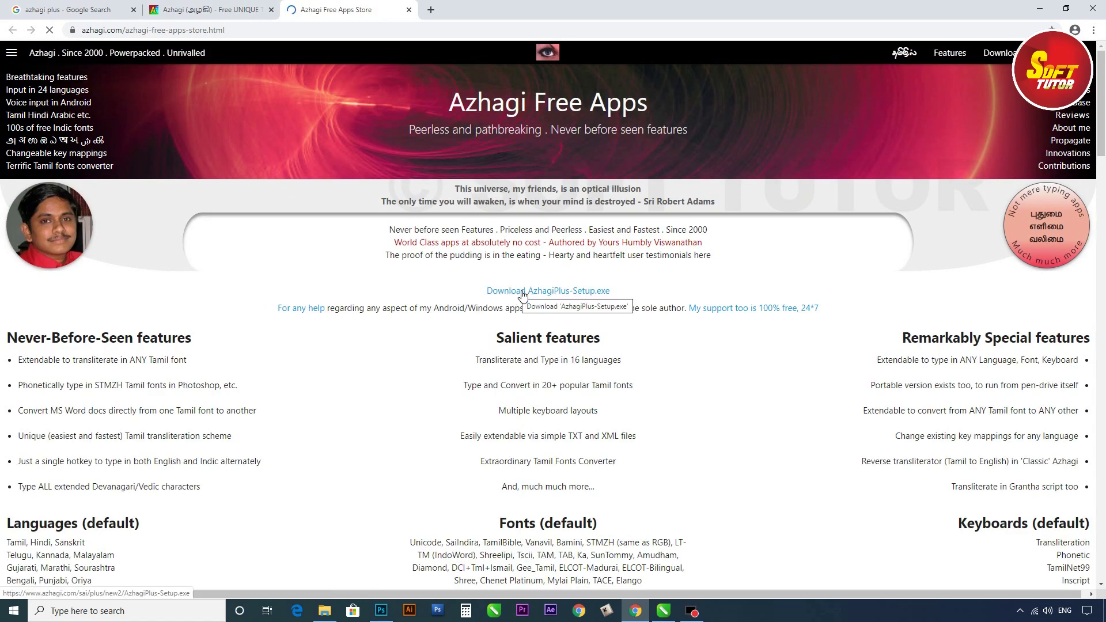
click(549, 295)
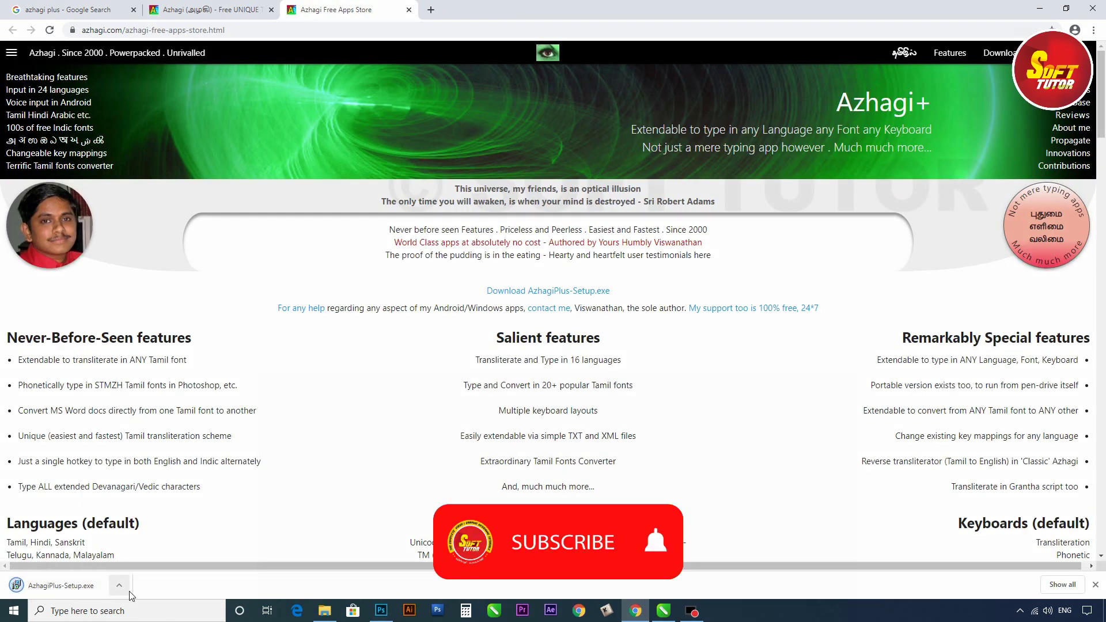
Locate the downloaded AzhagiPlus-Setup in the Downloads folder and run it
click(119, 587)
click(149, 545)
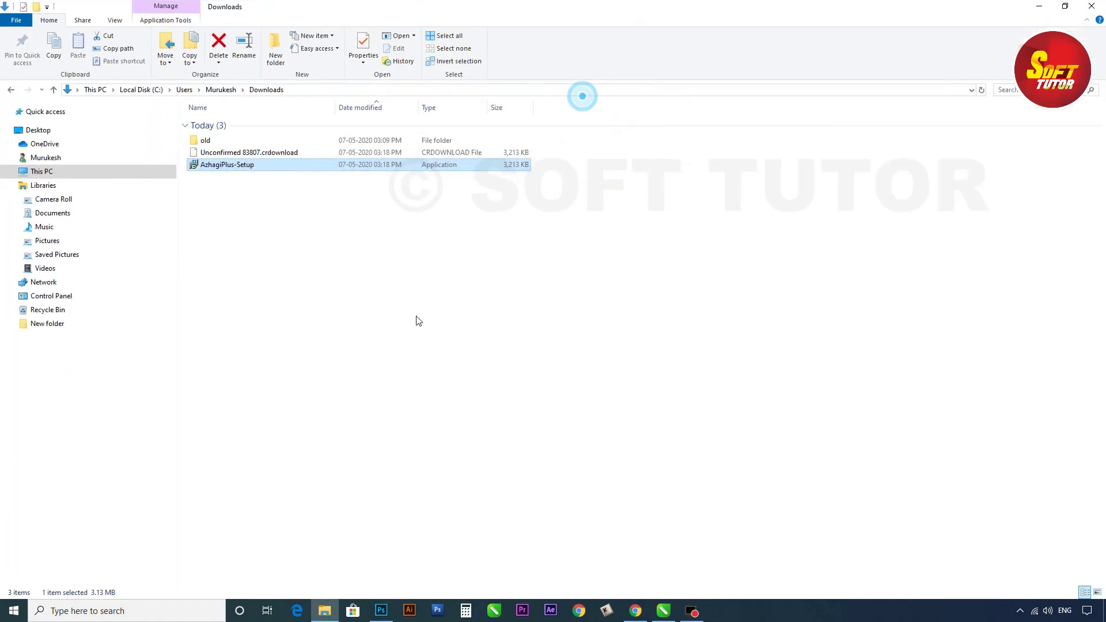
click(430, 331)
click(272, 211)
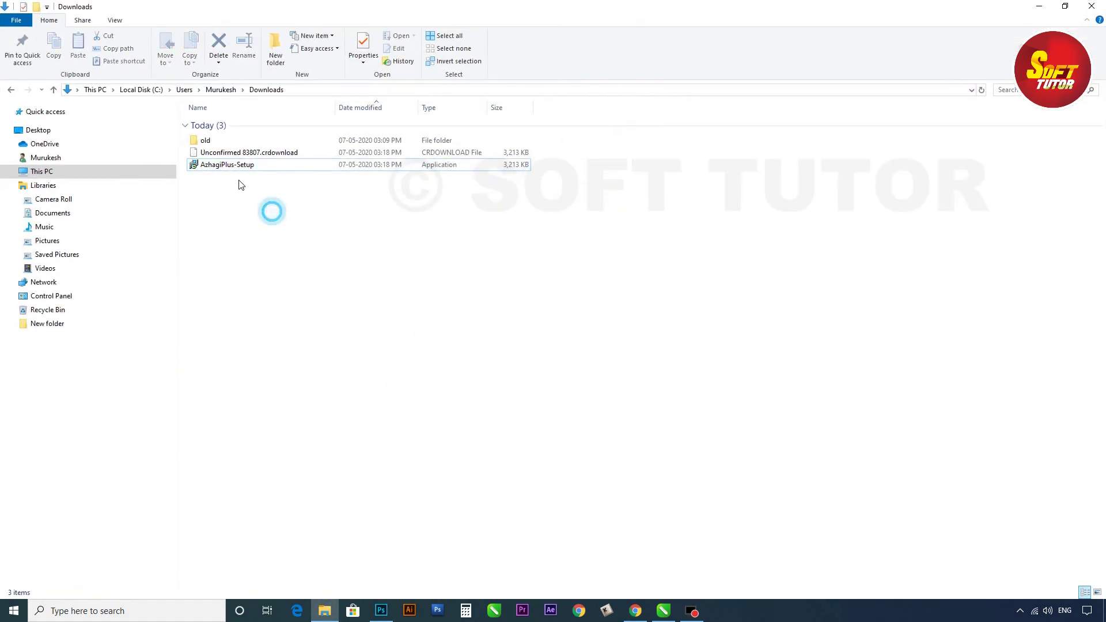
double_click(222, 165)
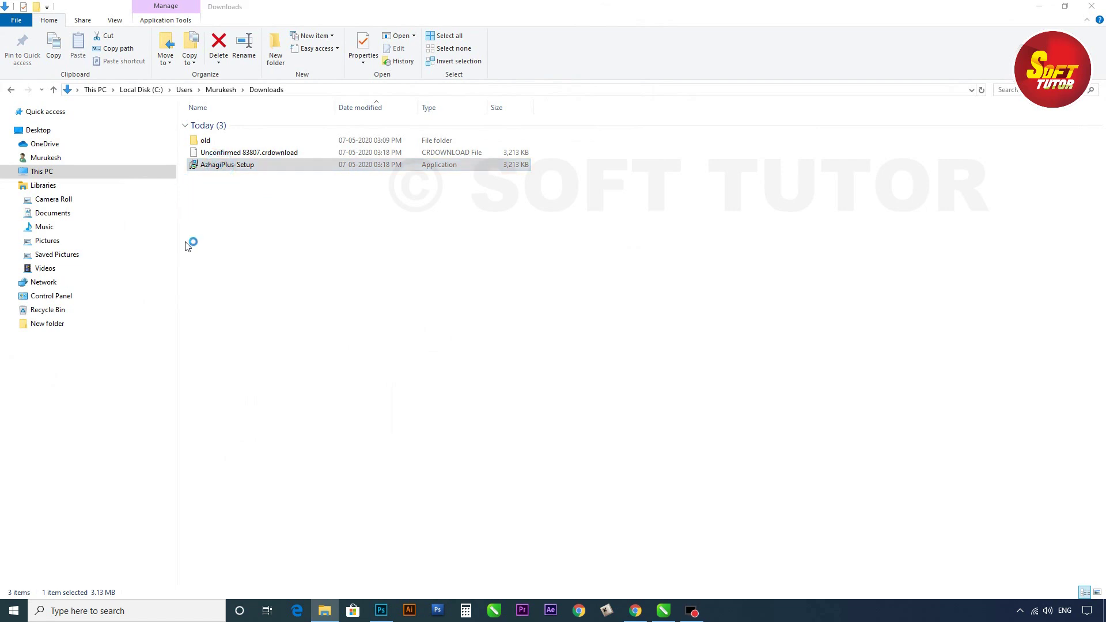
Install Azhagi+ to the default folder and finish setup, launching Azhagi+
click(618, 398)
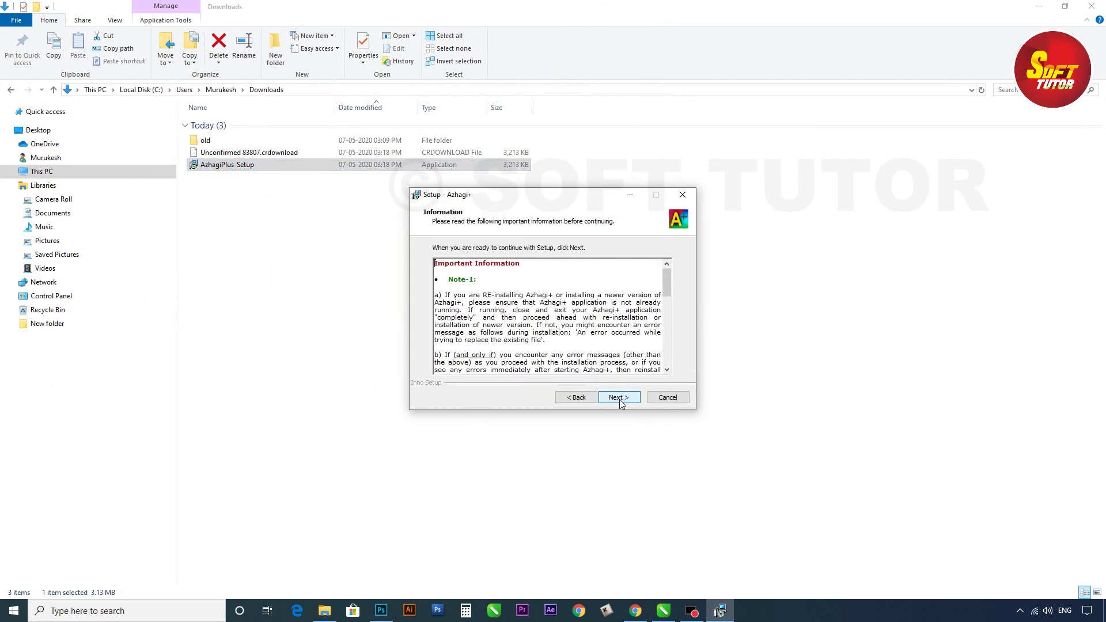
click(625, 402)
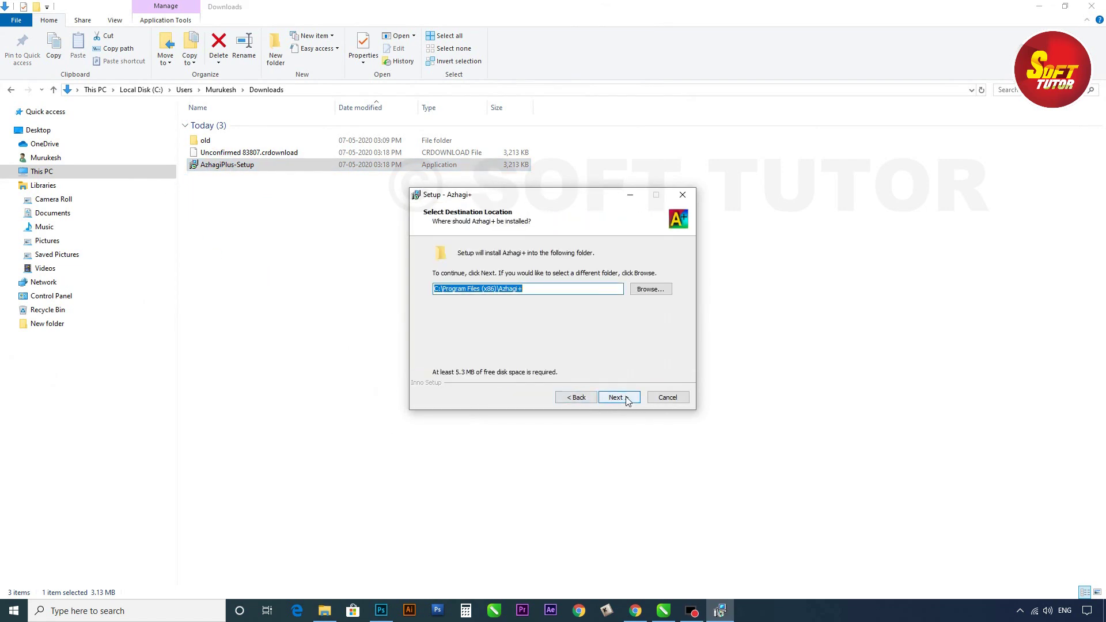
click(612, 398)
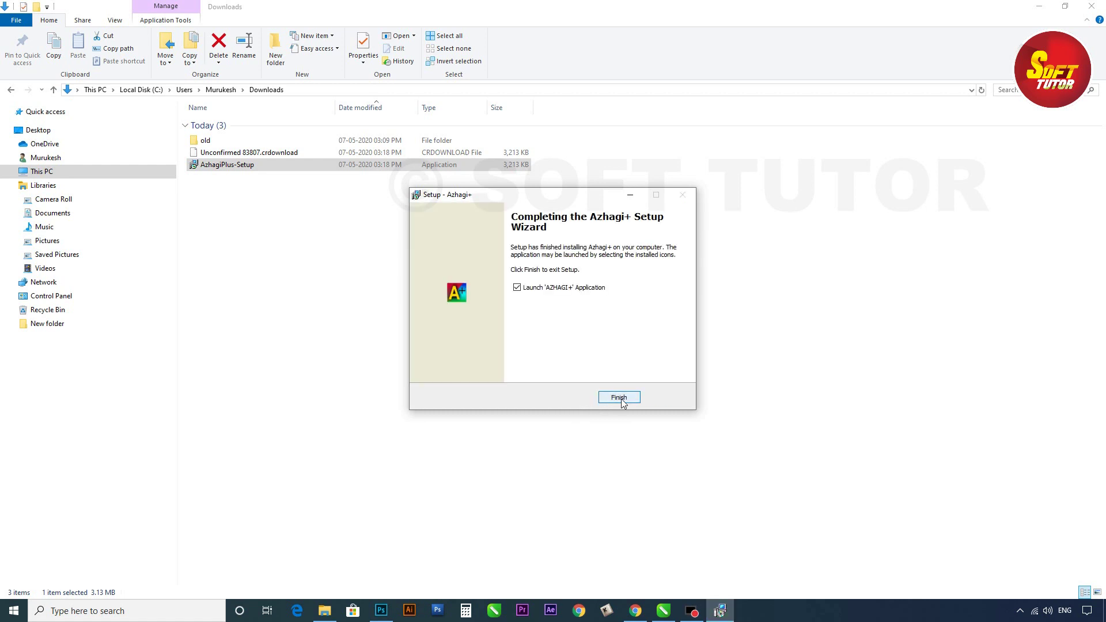
click(614, 397)
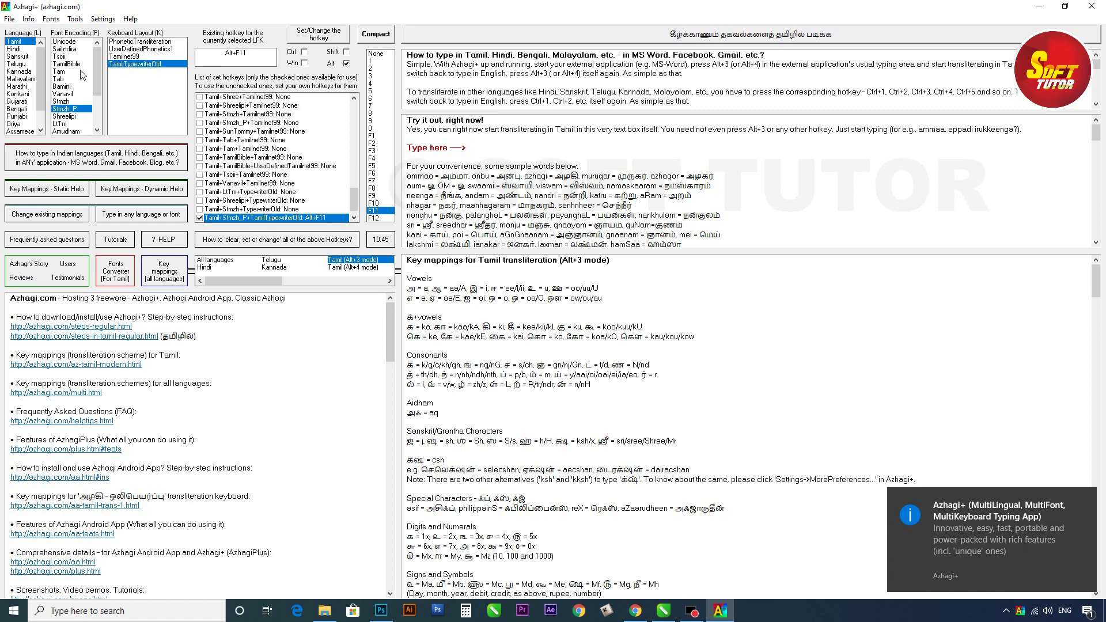
Choose the Stmzh_P font encoding, try TamilTypewriterOld, then select the PhoneticTransliteration layout
click(74, 63)
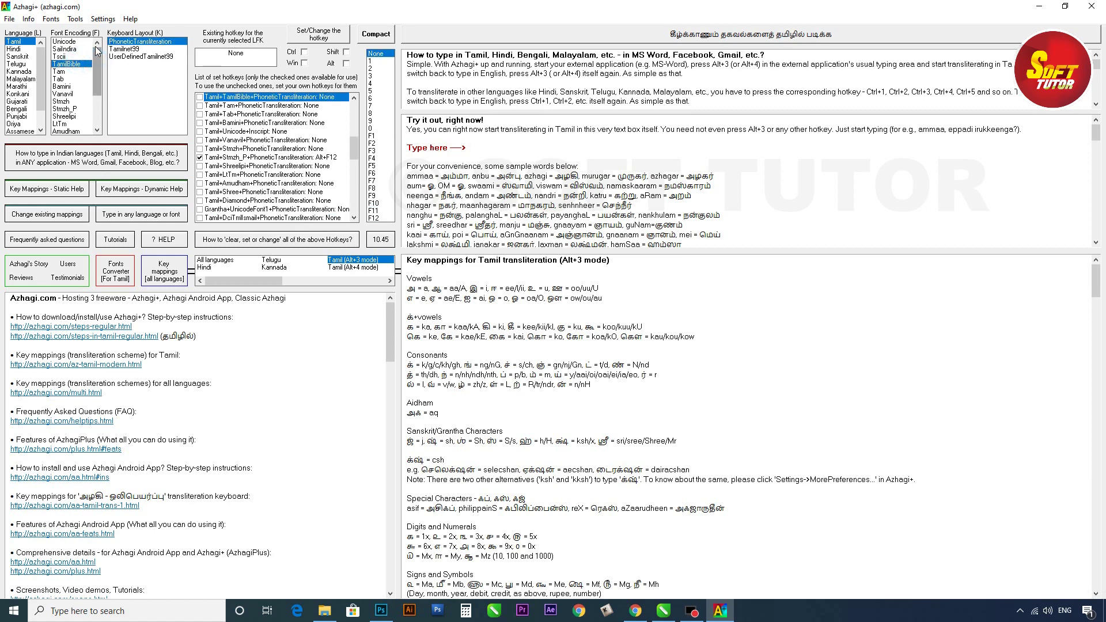
scroll(44, 94, down, 1)
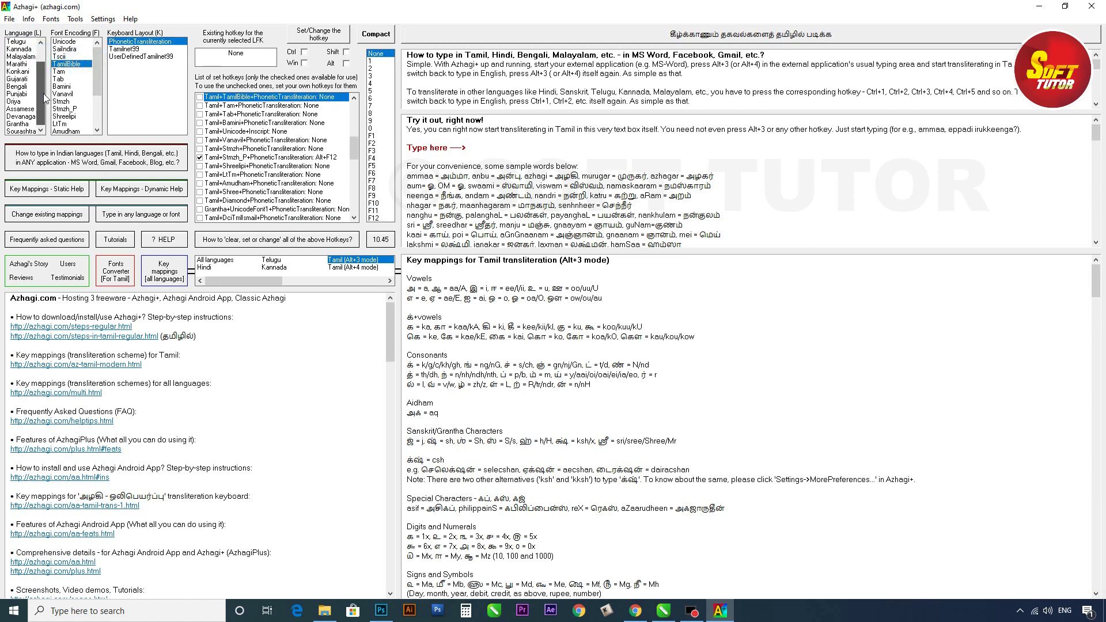
scroll(46, 106, up, 1)
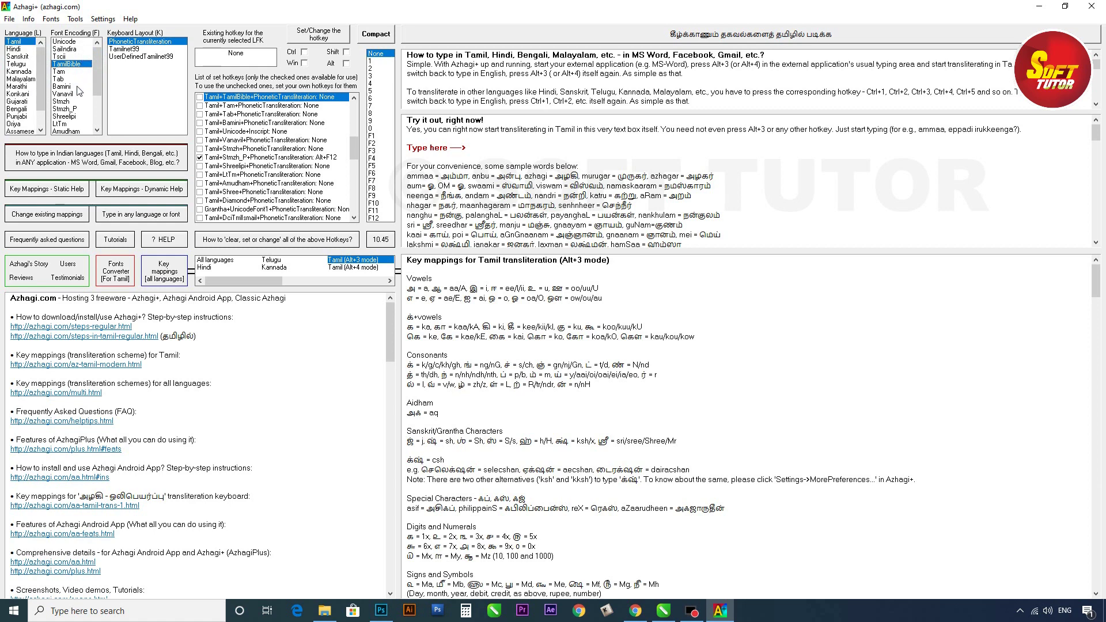
click(59, 108)
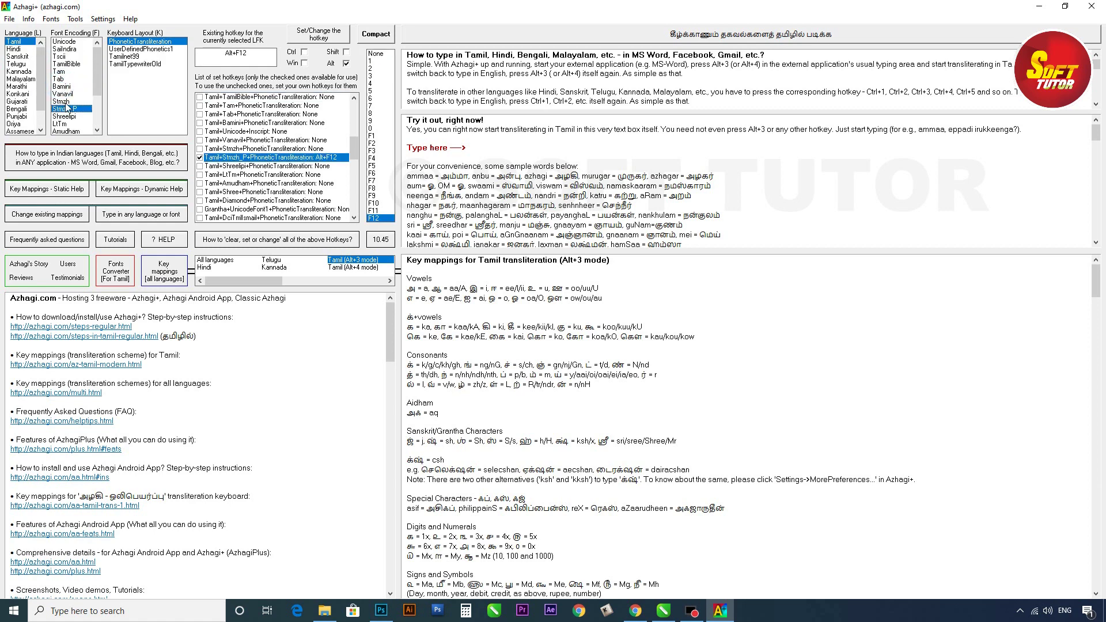
click(66, 102)
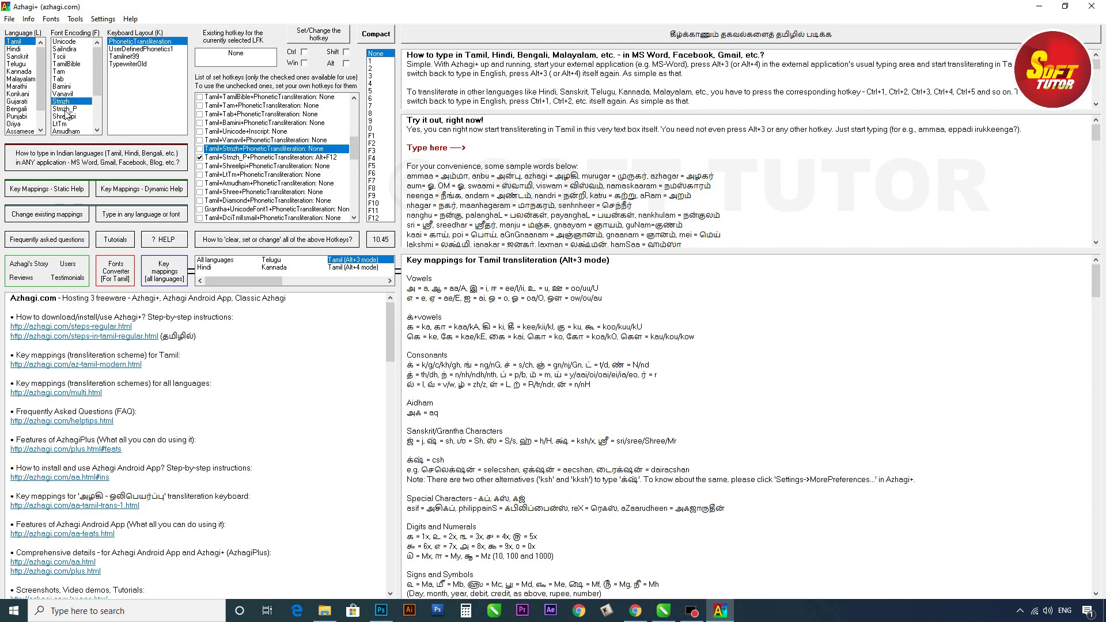
click(67, 110)
scroll(96, 62, down, 1)
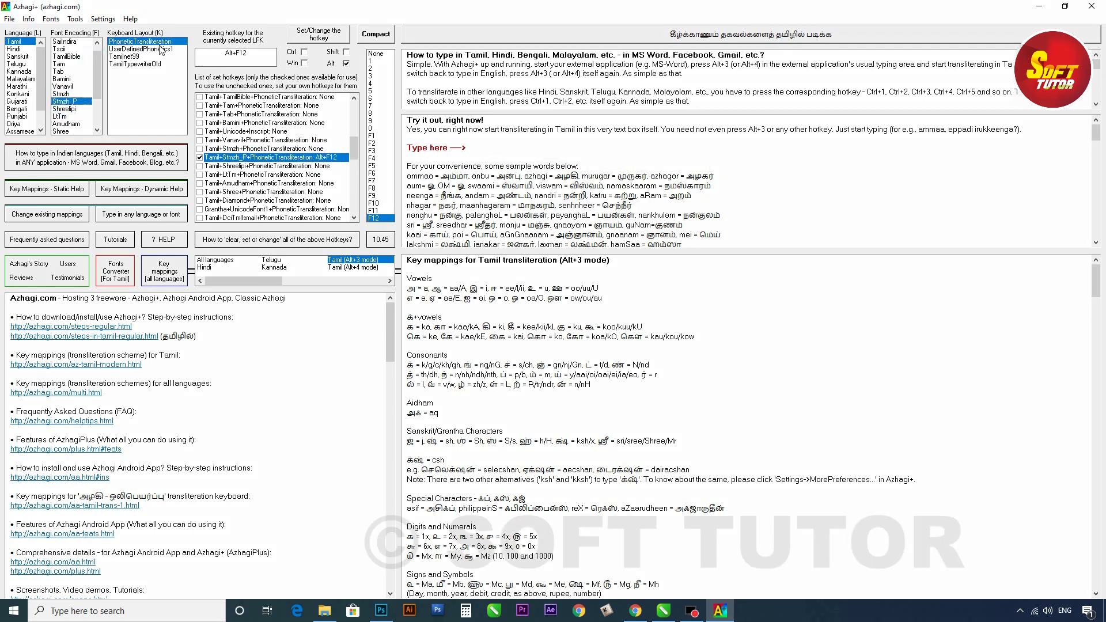
click(128, 64)
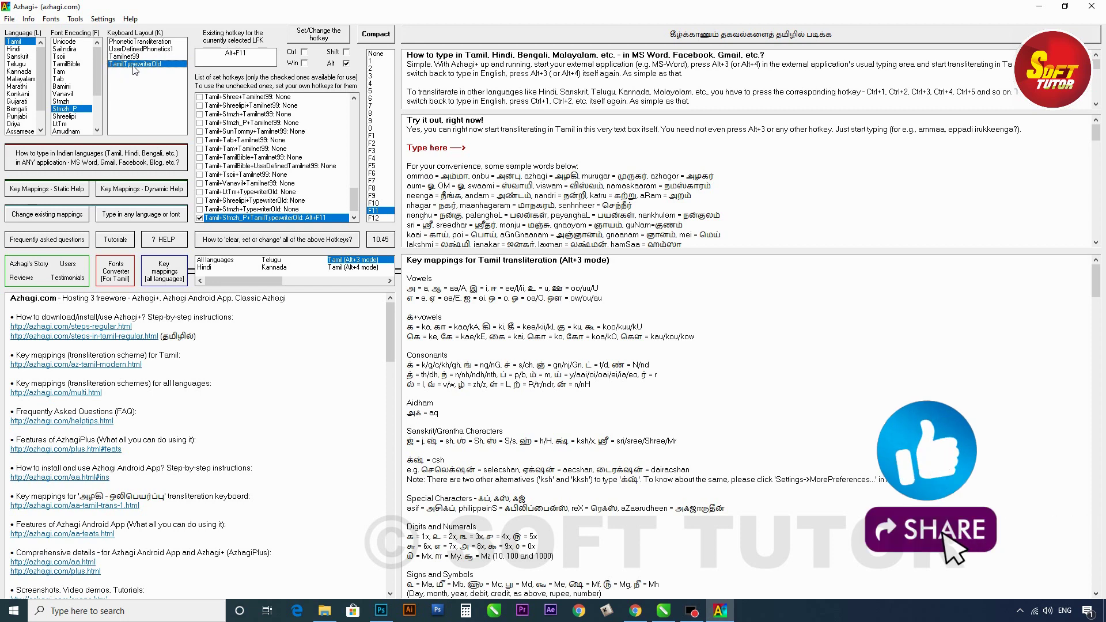
click(131, 41)
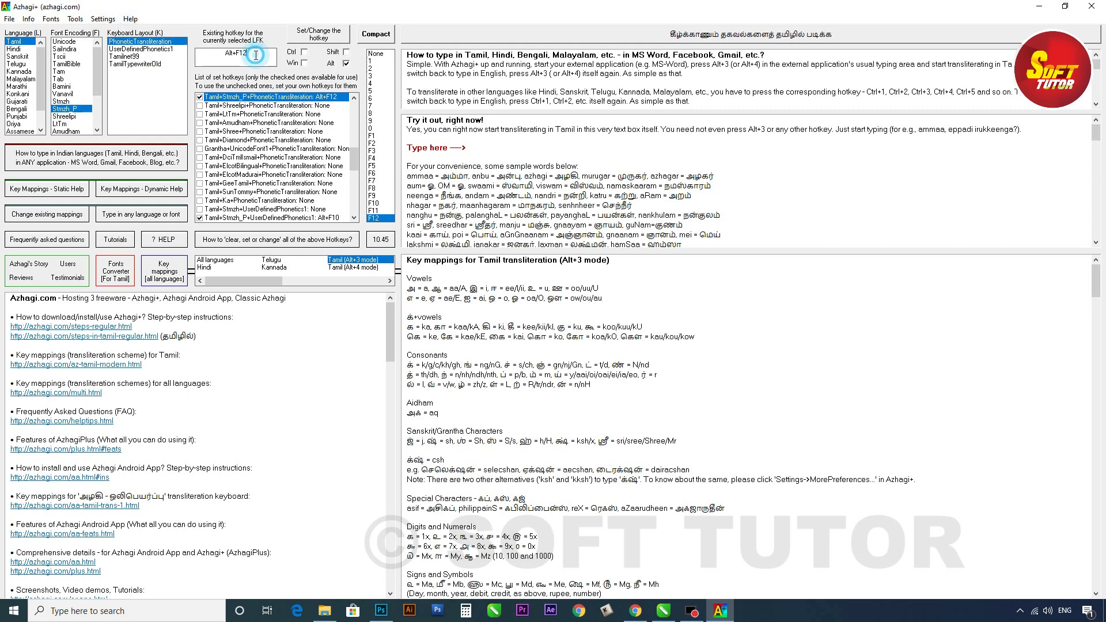
Select the Alt+F12 hotkey, briefly add Ctrl, then remove it again
drag(256, 53, 211, 54)
click(345, 64)
click(304, 52)
click(347, 64)
click(303, 53)
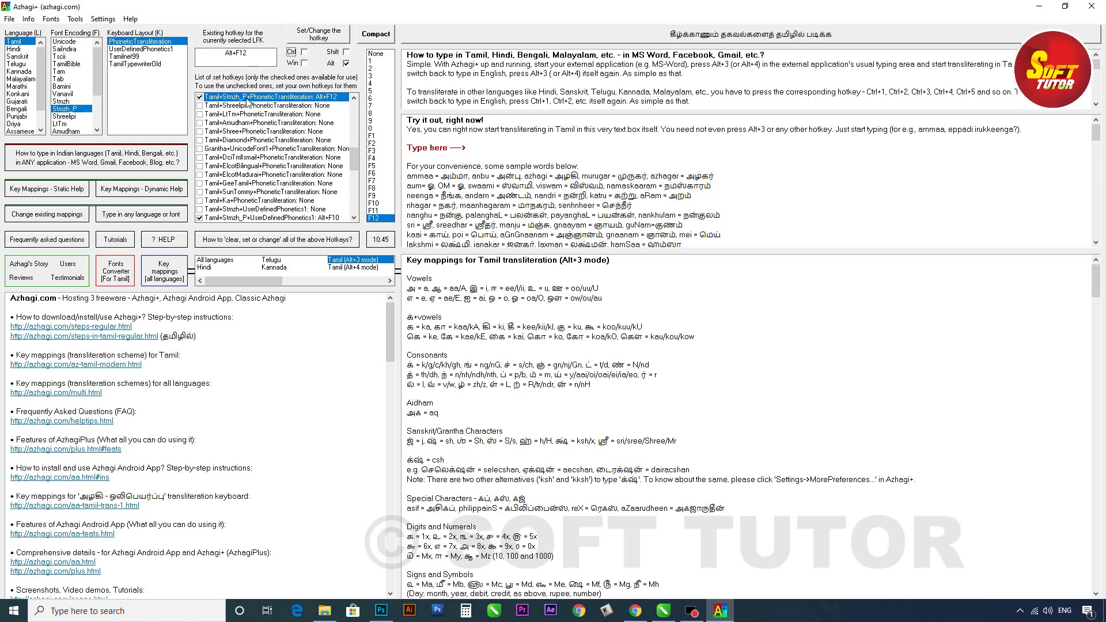
Select the RGB scheme's Alt+F12 hotkey and switch Azhagi+ to its compact window
drag(355, 159, 355, 112)
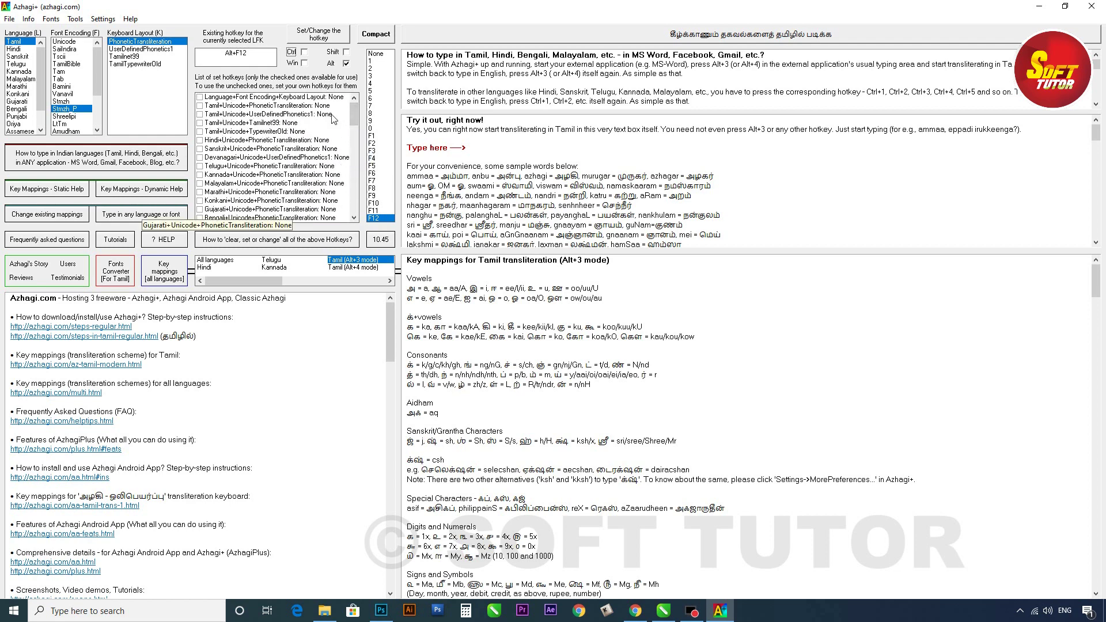
drag(356, 114, 356, 149)
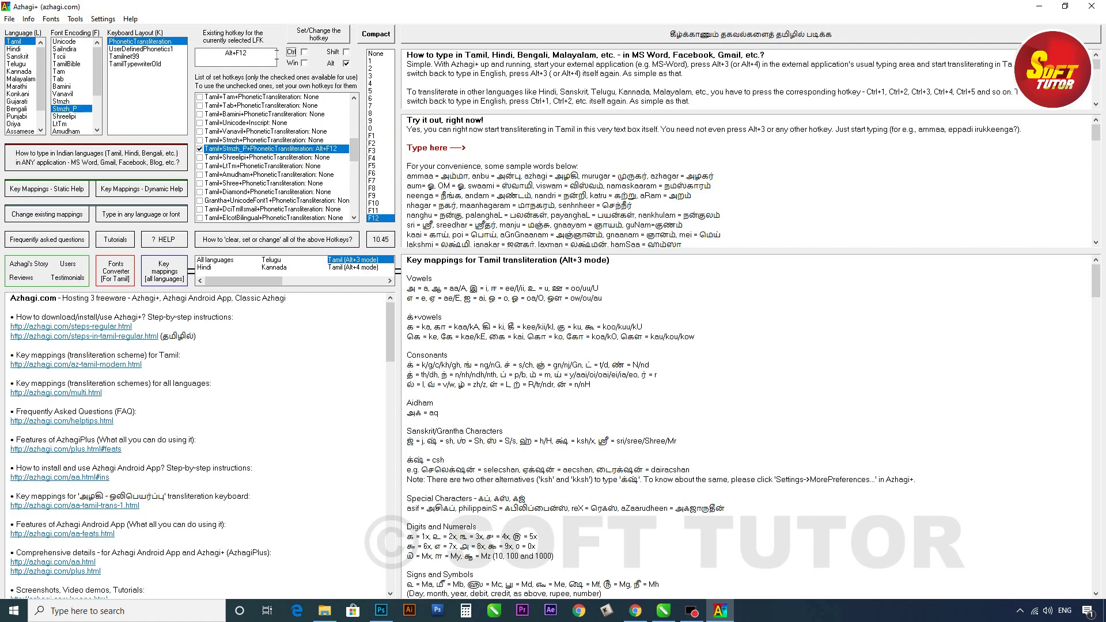
drag(258, 54, 224, 55)
click(375, 35)
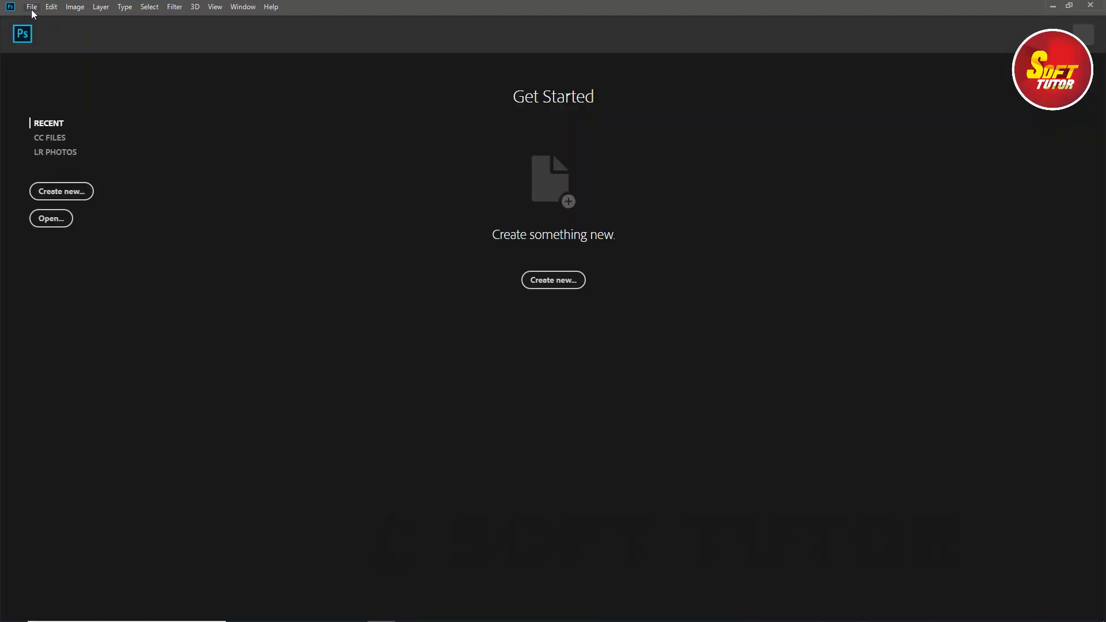
click(55, 7)
mouse_move(113, 466)
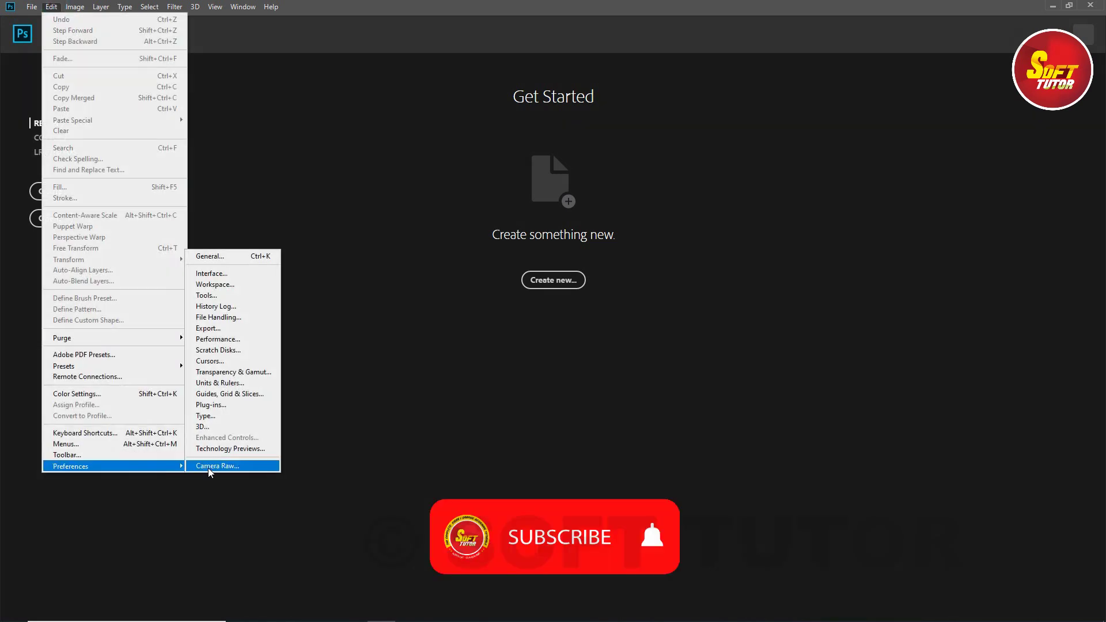
click(209, 416)
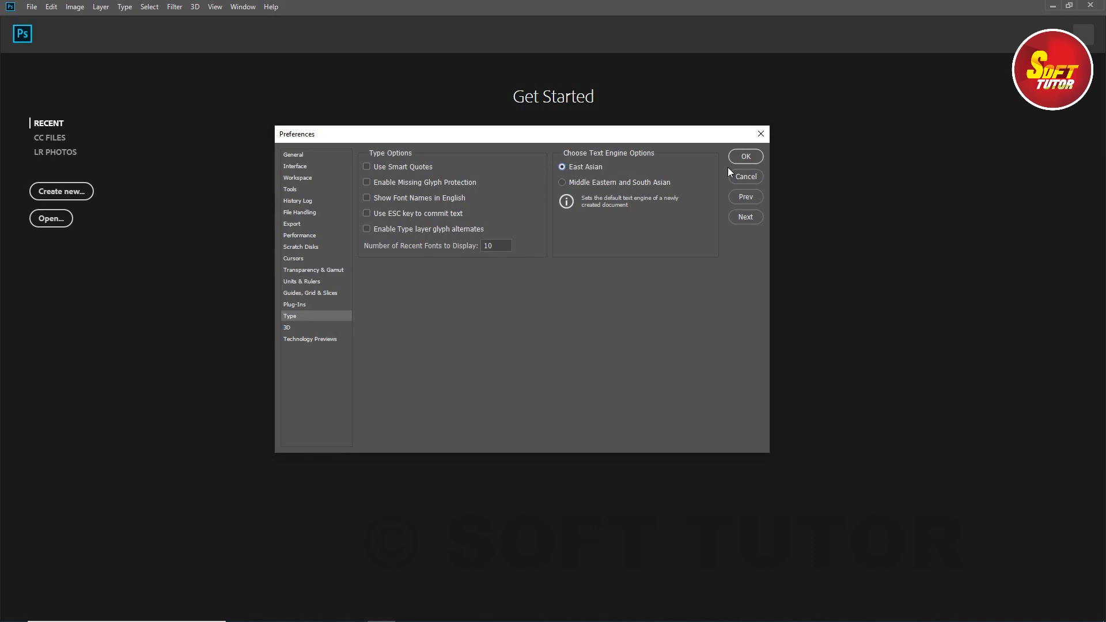
click(746, 161)
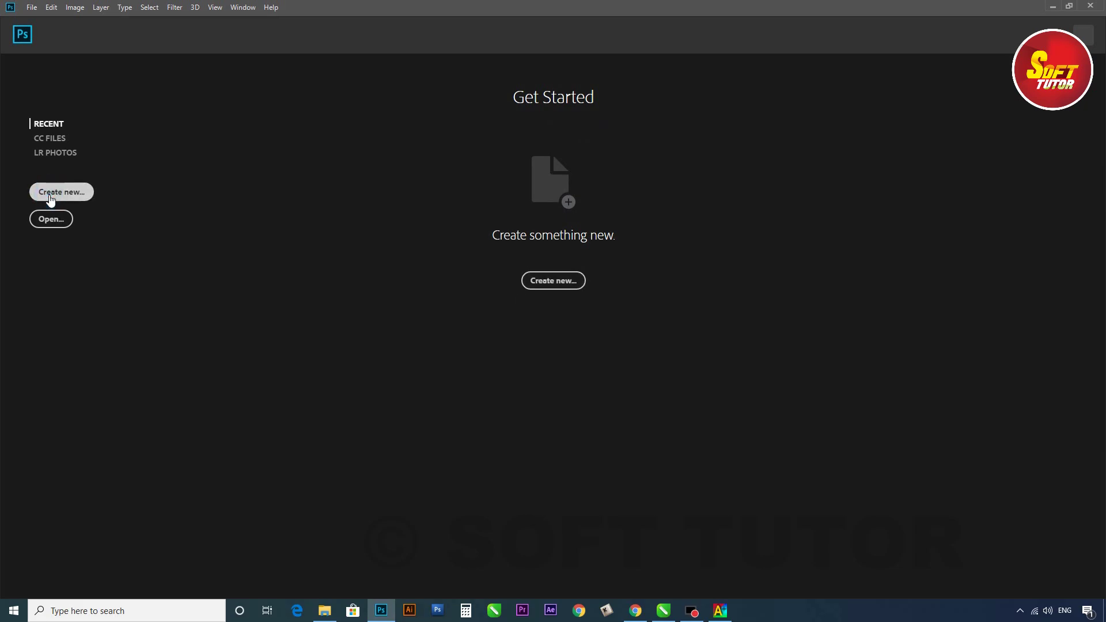
Create a new A4 Print-preset document, 210 × 297 mm at 300 ppi in RGB
click(50, 199)
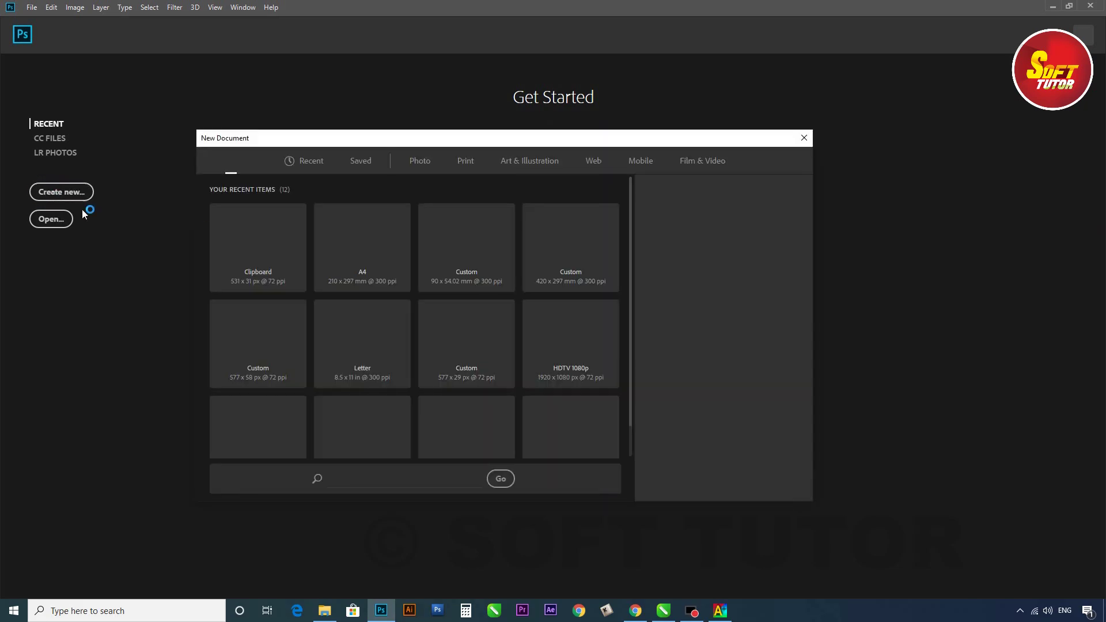
click(465, 164)
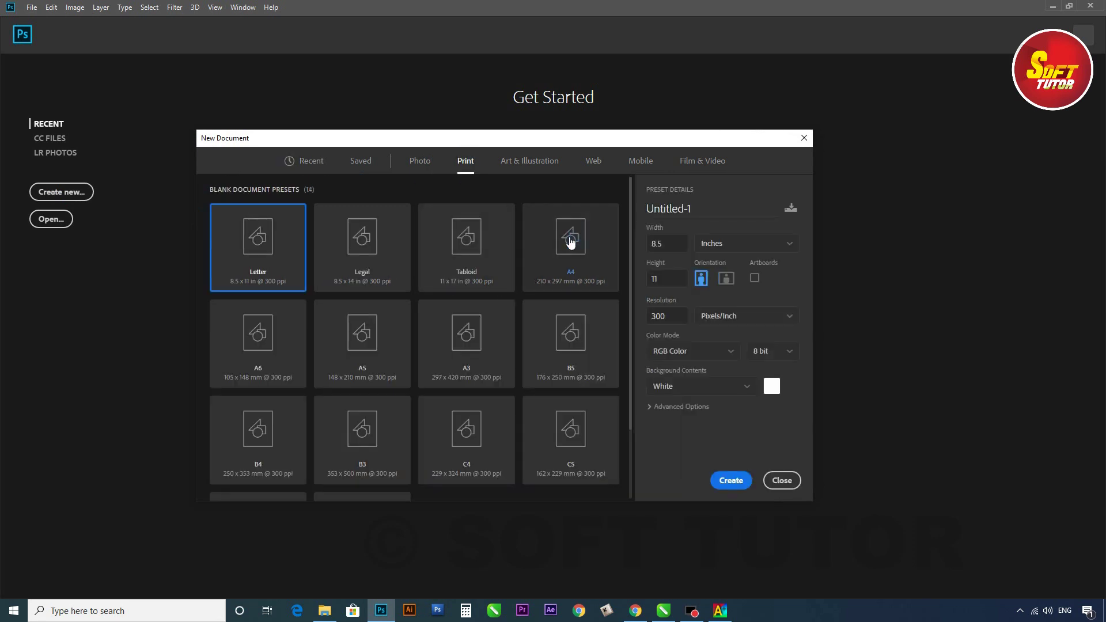
click(567, 260)
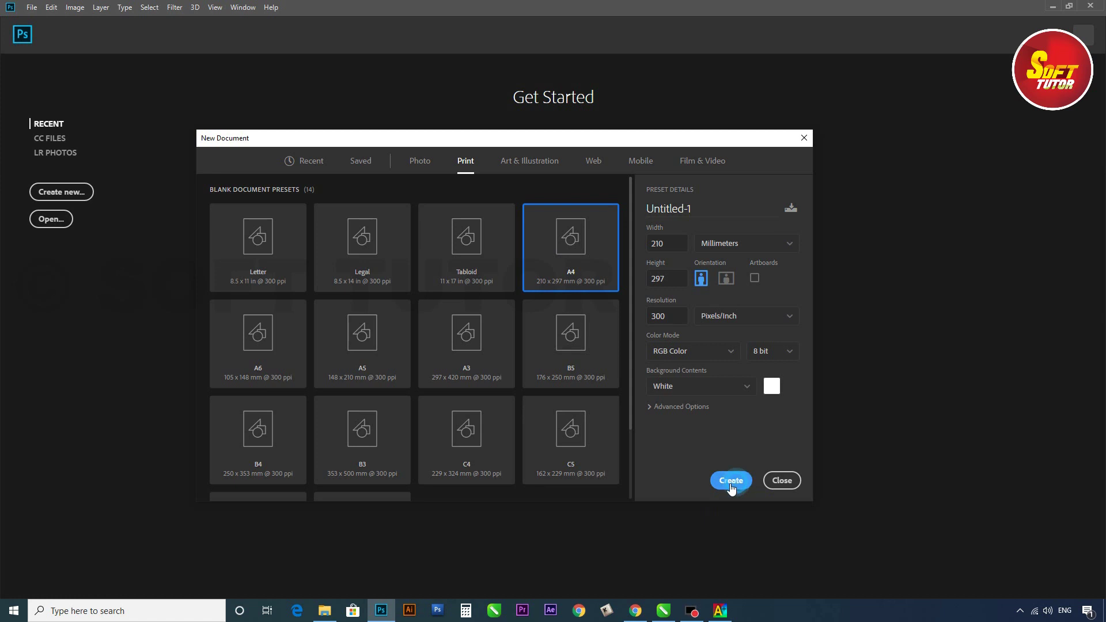
click(729, 482)
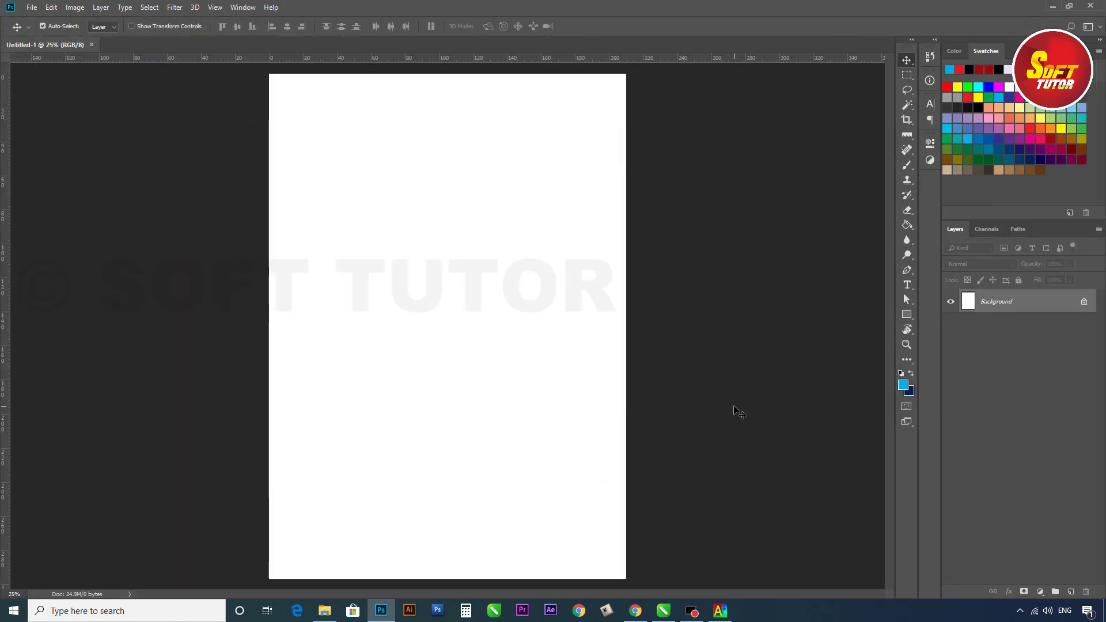
click(907, 285)
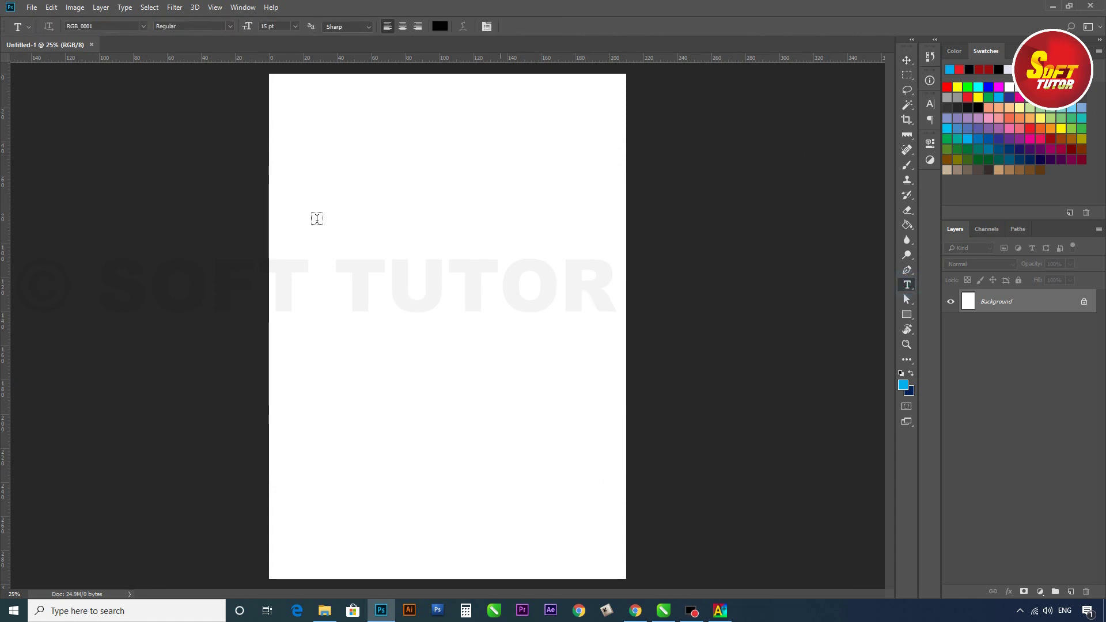
Draw a text box near the page top, set font RGB_0008, and type வணக்கம்
drag(324, 153, 535, 269)
click(109, 26)
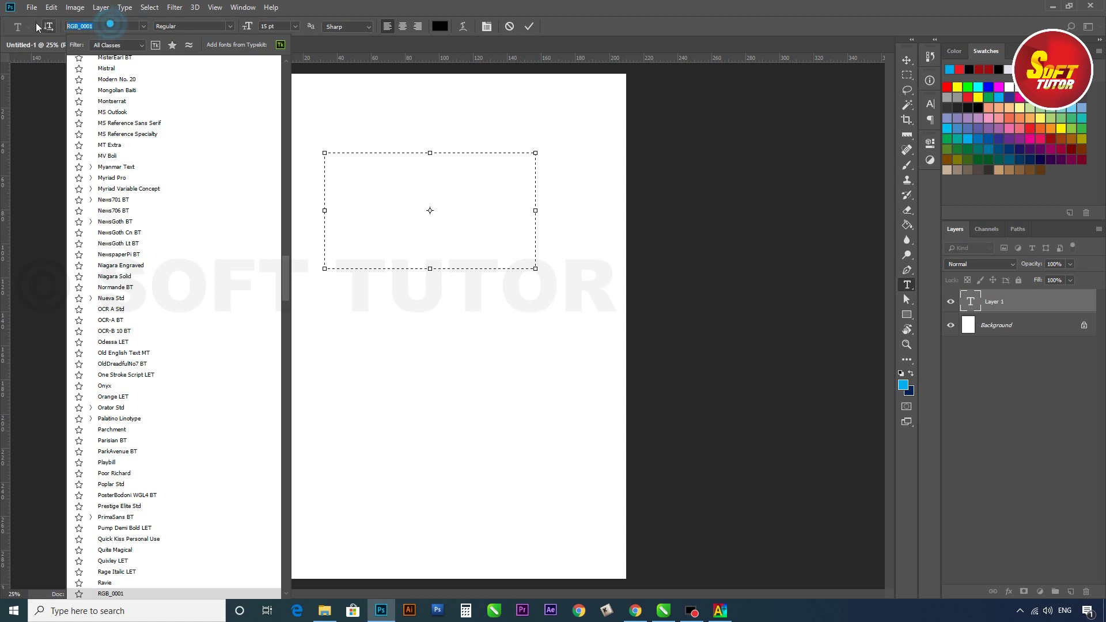
text(r)
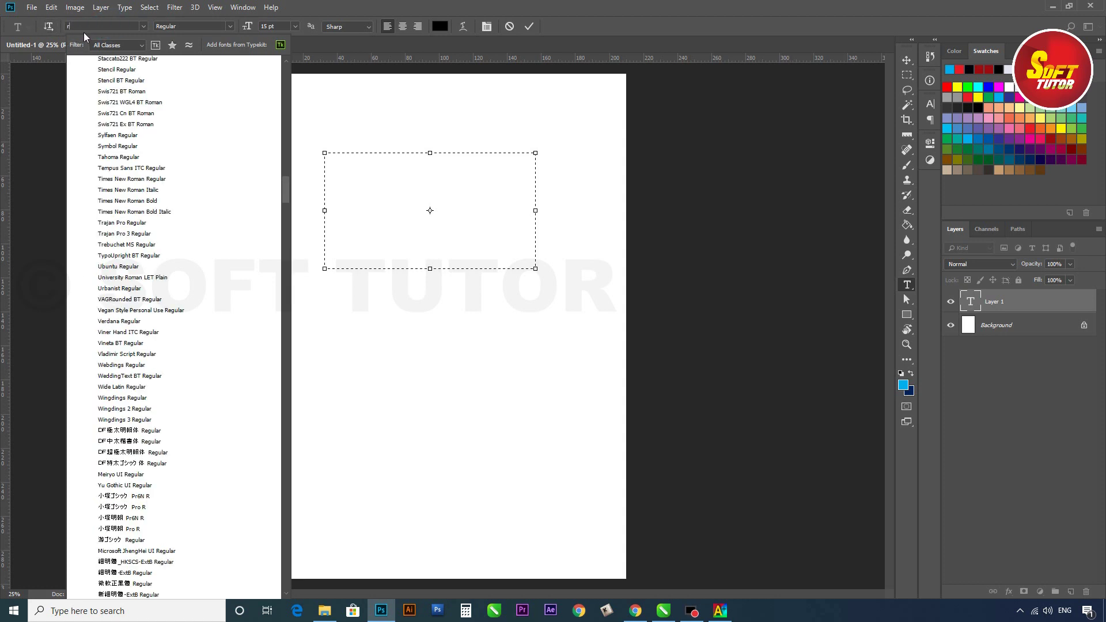
text(gb)
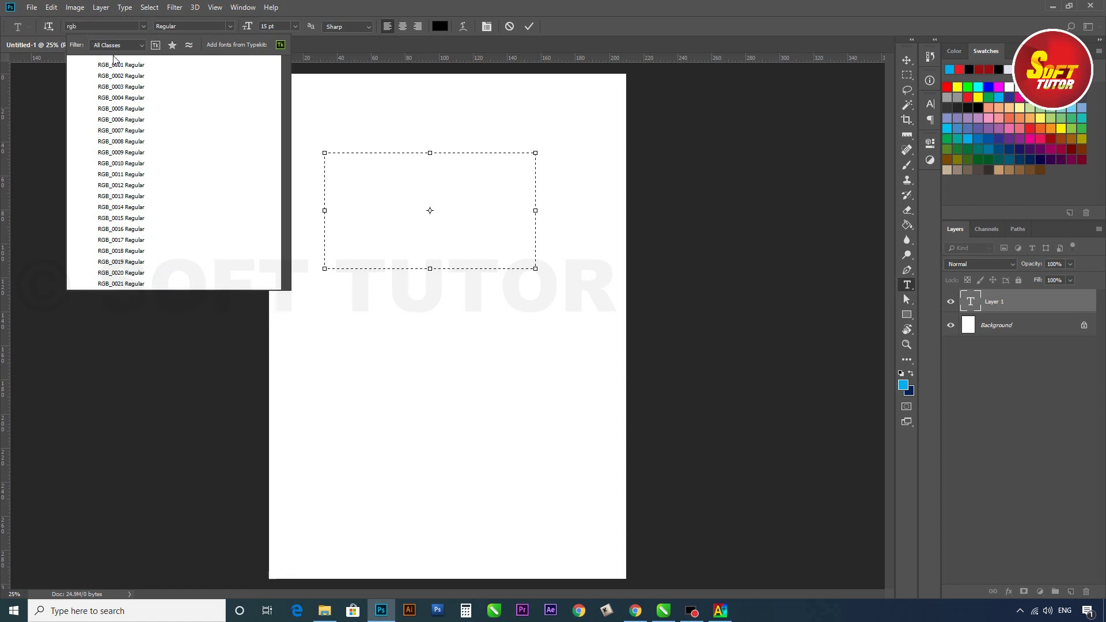
click(138, 141)
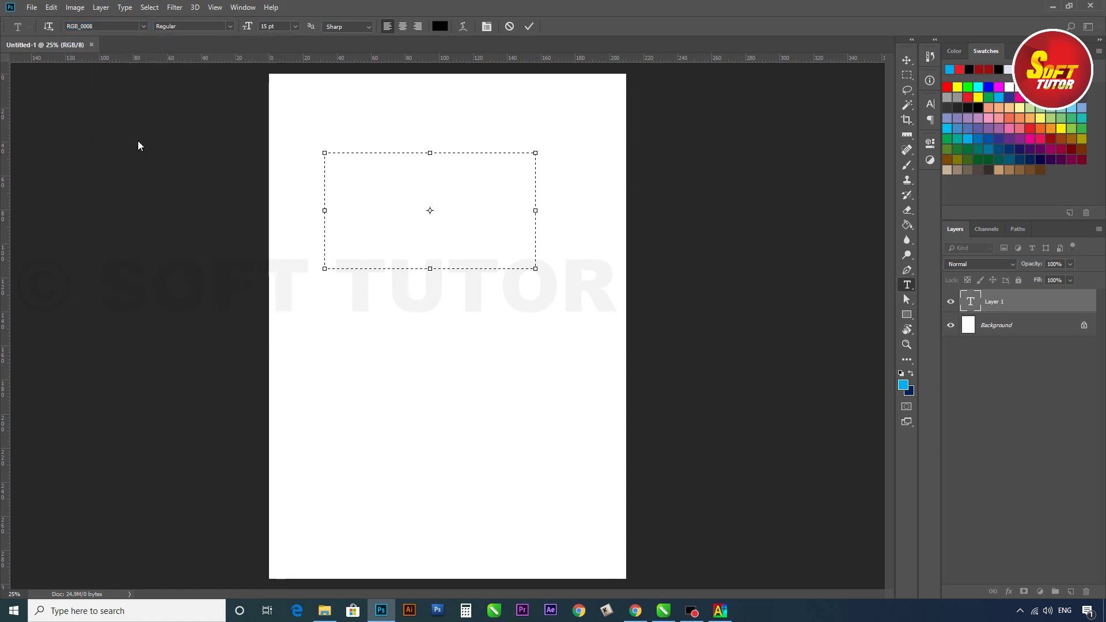
drag(296, 120, 395, 197)
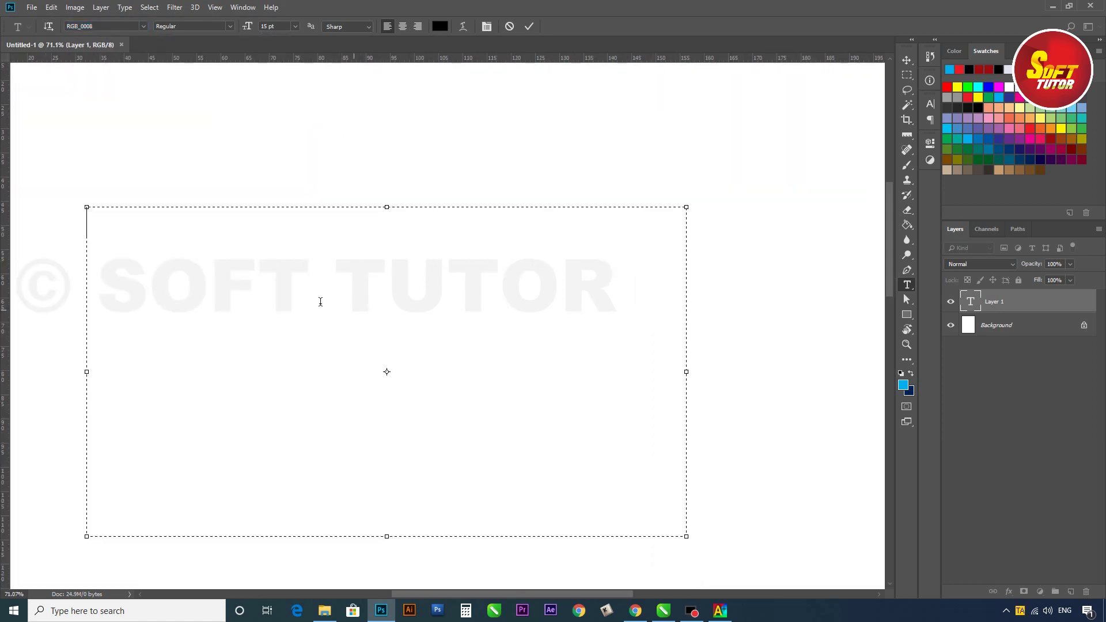
click(120, 236)
text(வி)
text(ணக்கம்)
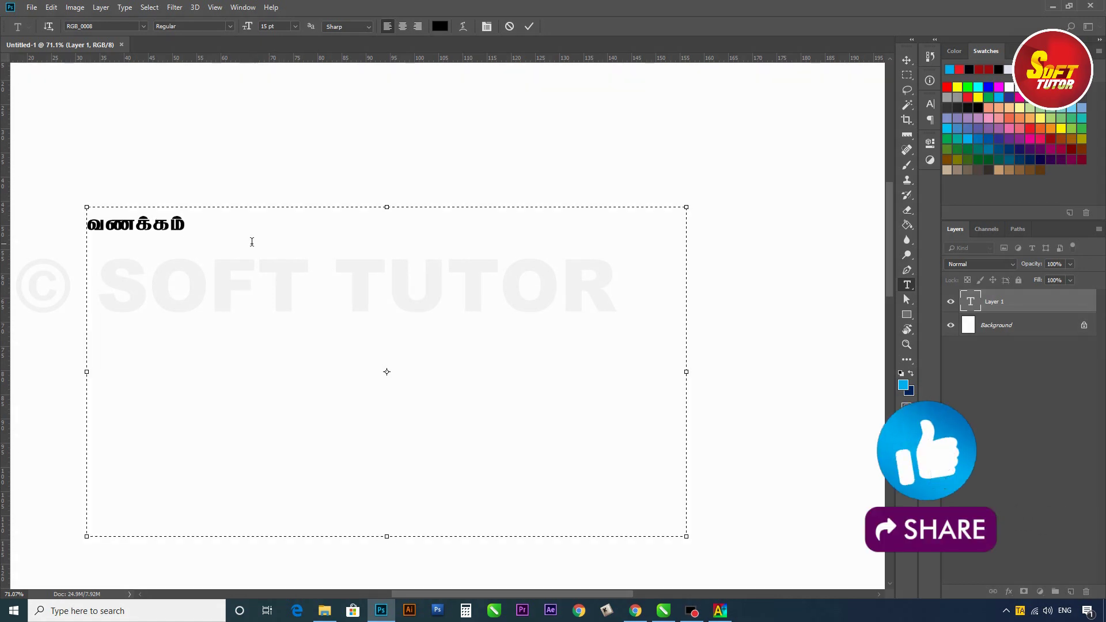
Change the Tamil word வணக்கம் to the RGB_0011 font
drag(251, 241, 83, 229)
click(112, 26)
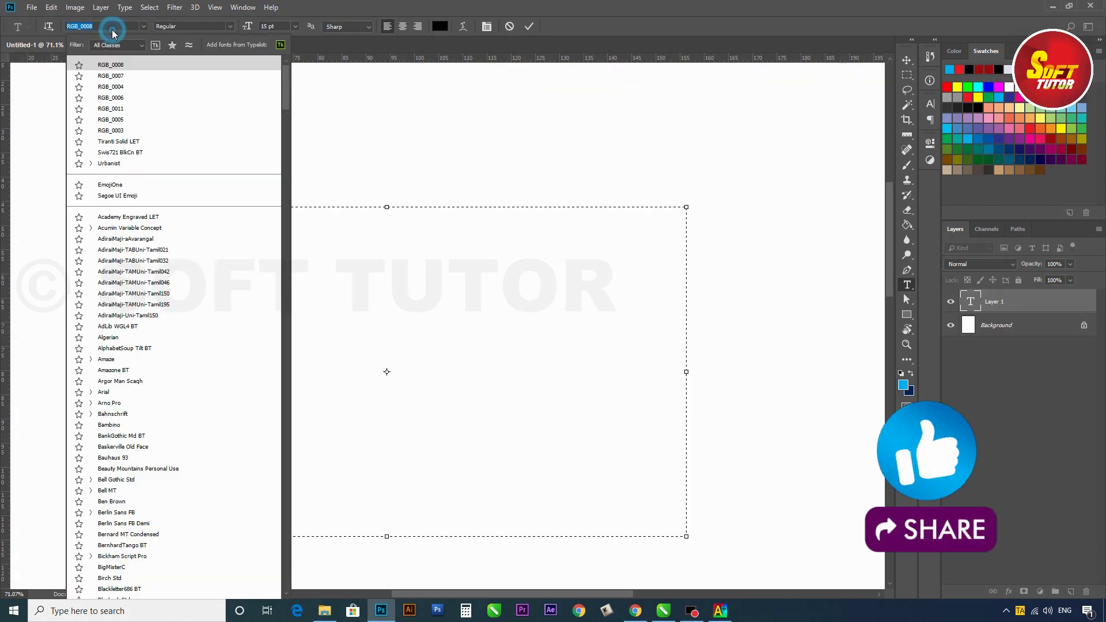
click(109, 109)
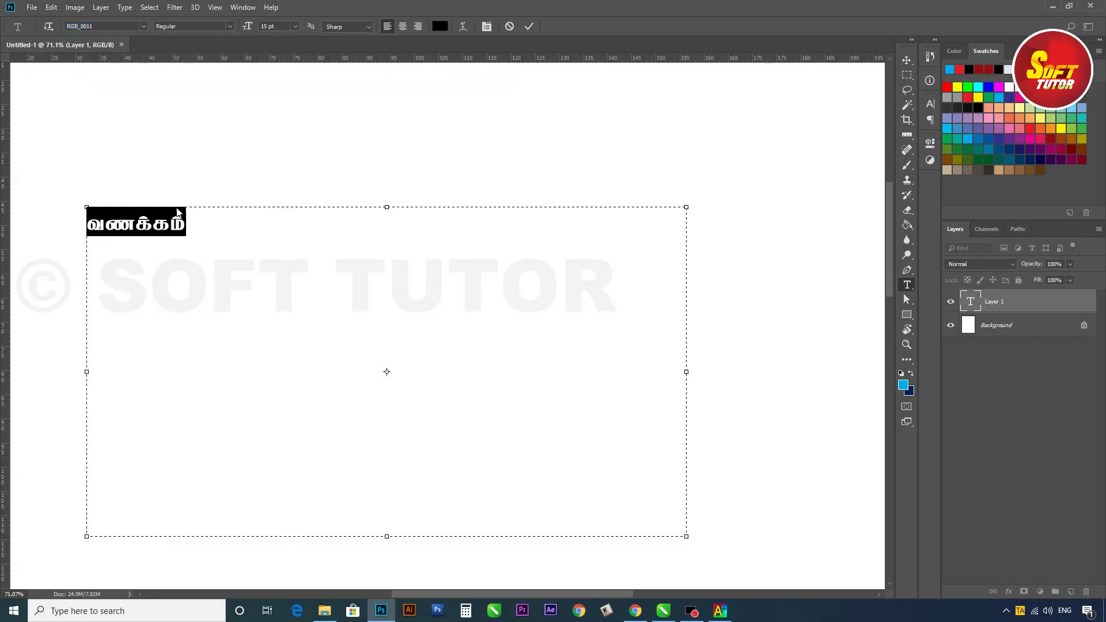
click(179, 260)
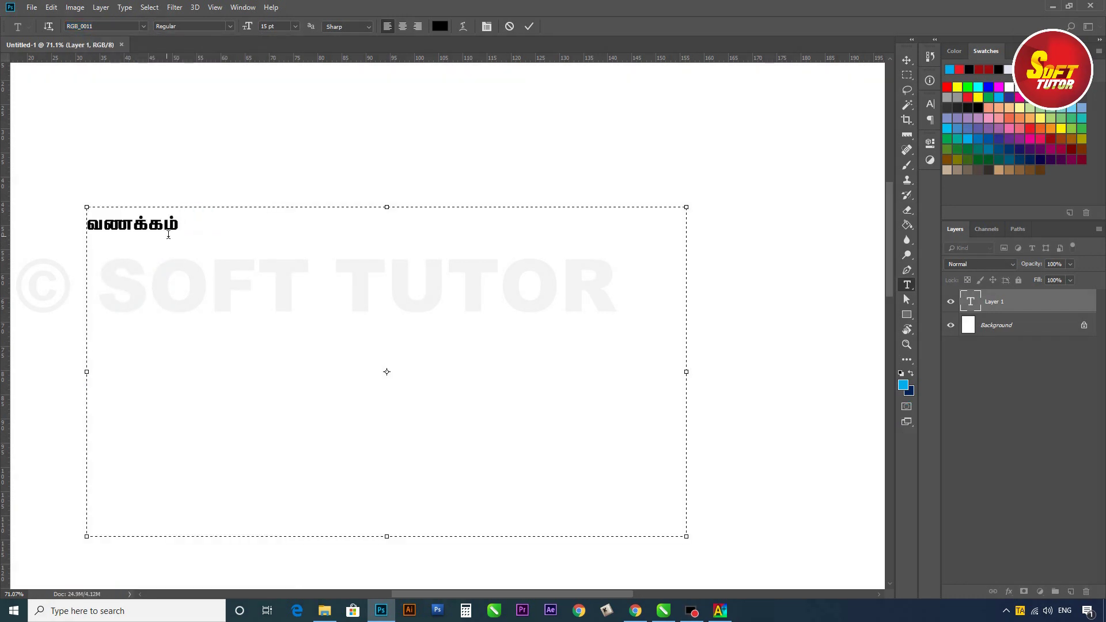
Open the Character panel, type a trial second Tamil line, then select and remove it
key(ctrl+t)
text(அனைவர்)
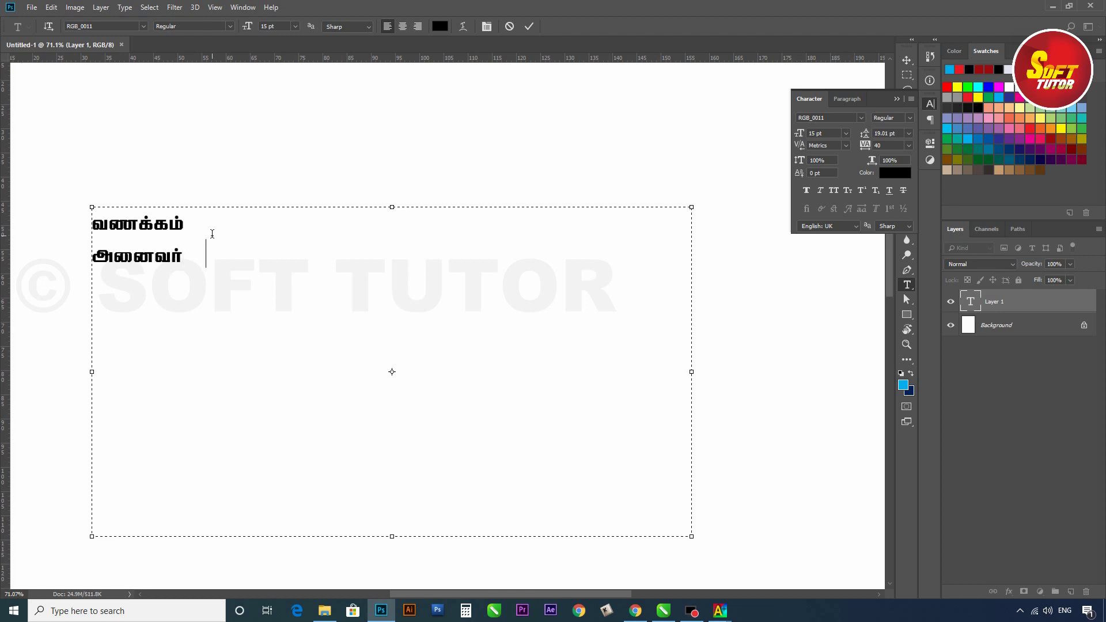
text(ுக்கும்நன்றி)
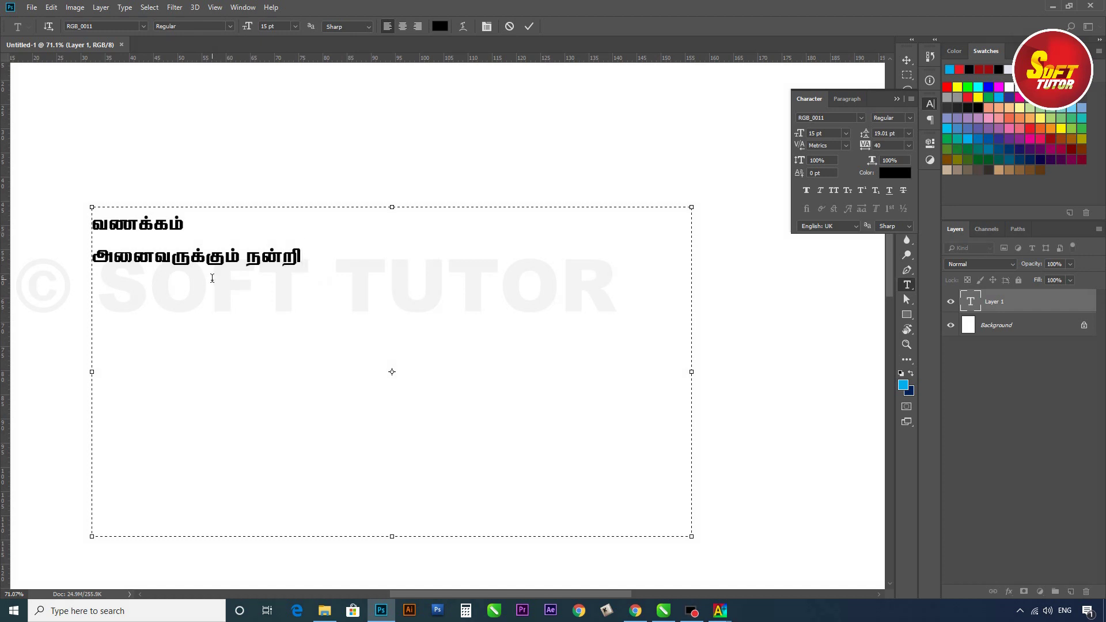
drag(344, 265, 80, 216)
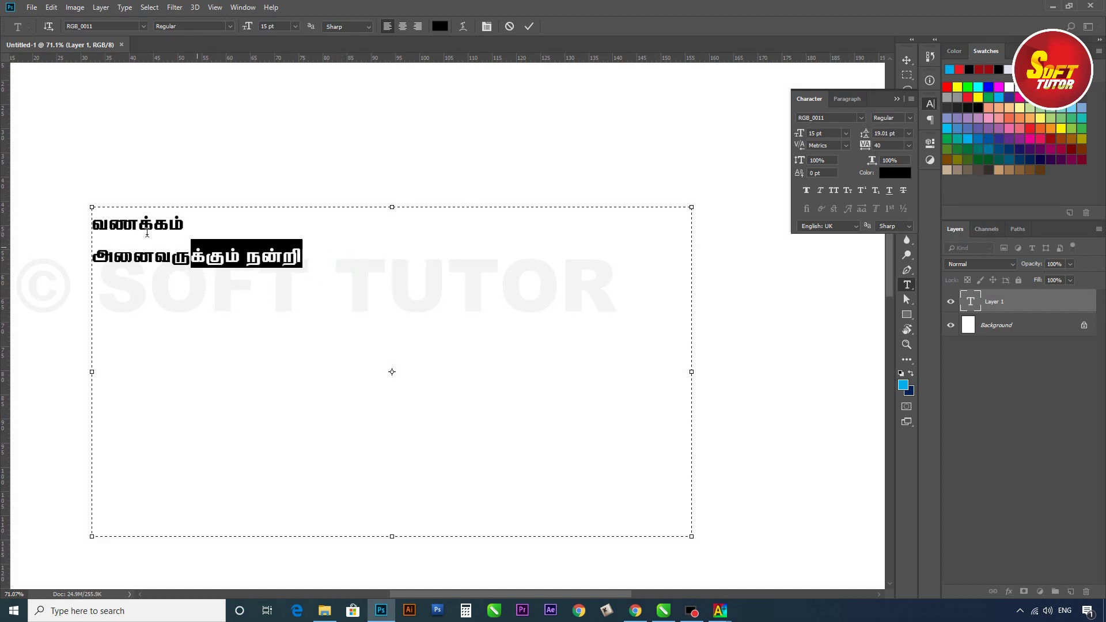
key(alt+F12)
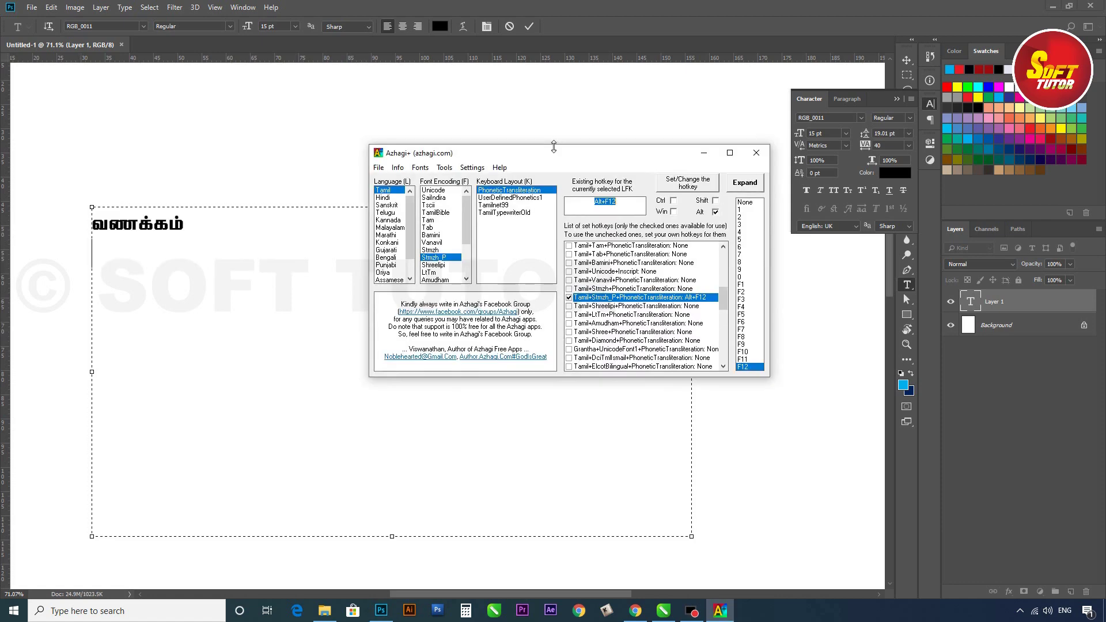
Expand Azhagi+, open the all-languages key mappings help, and scroll to the Tamil consonant table
drag(552, 147, 538, 131)
click(730, 167)
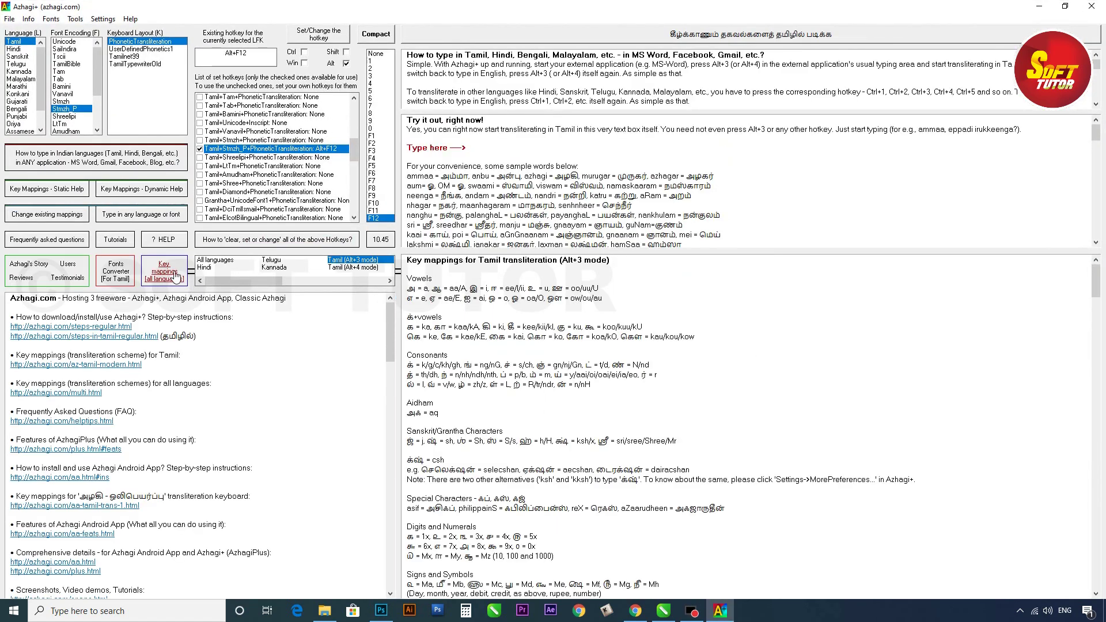
click(163, 268)
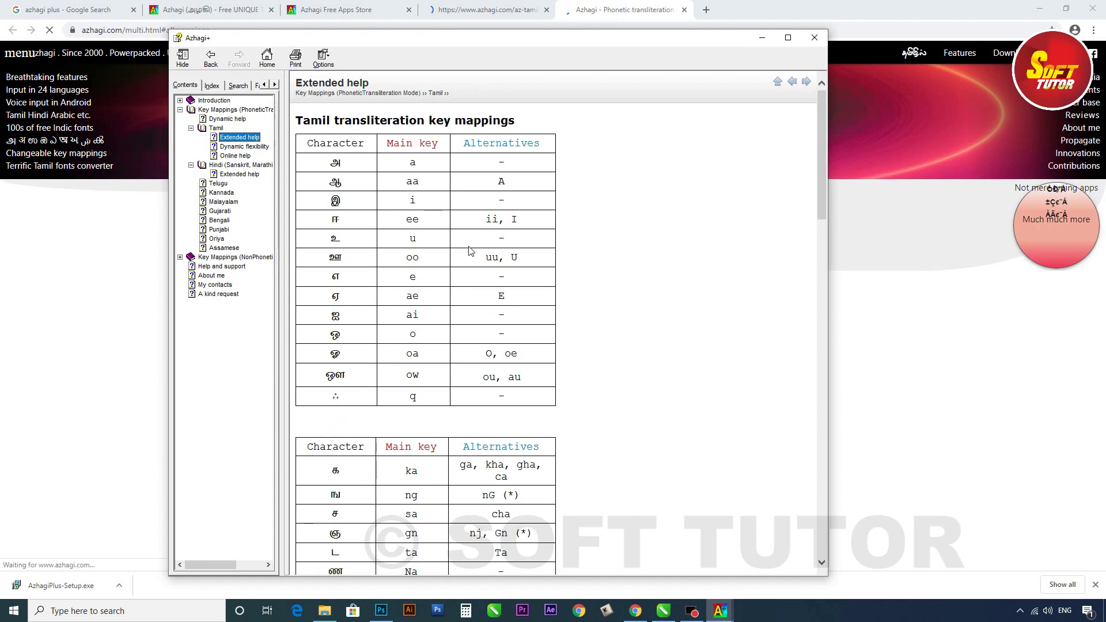
double_click(334, 163)
double_click(332, 182)
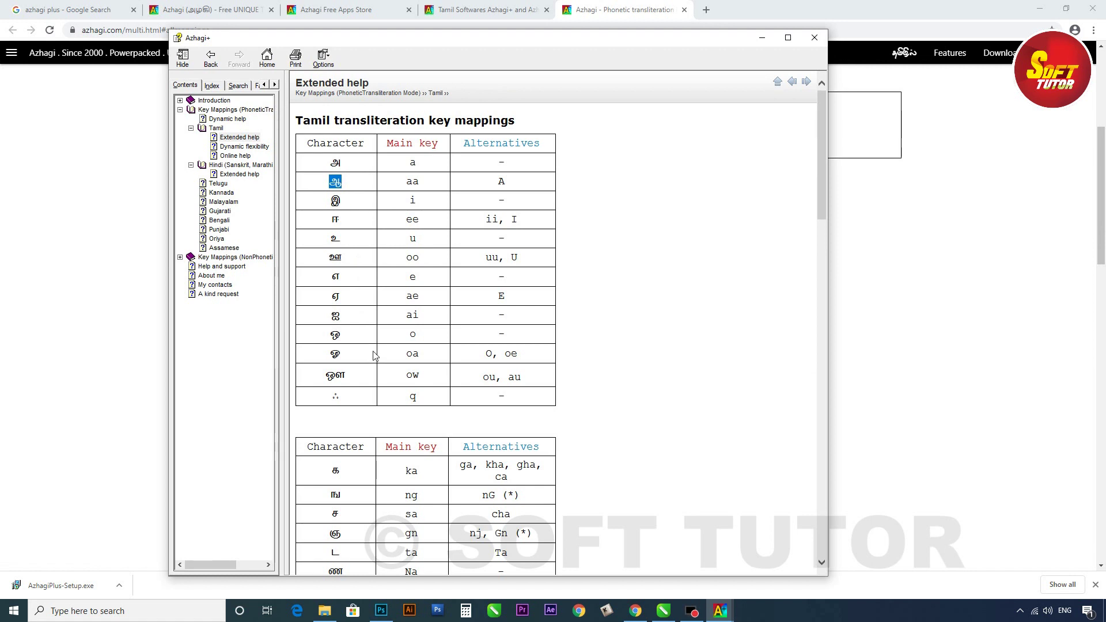
scroll(373, 354, down, 2)
scroll(373, 355, down, 3)
scroll(373, 355, down, 3)
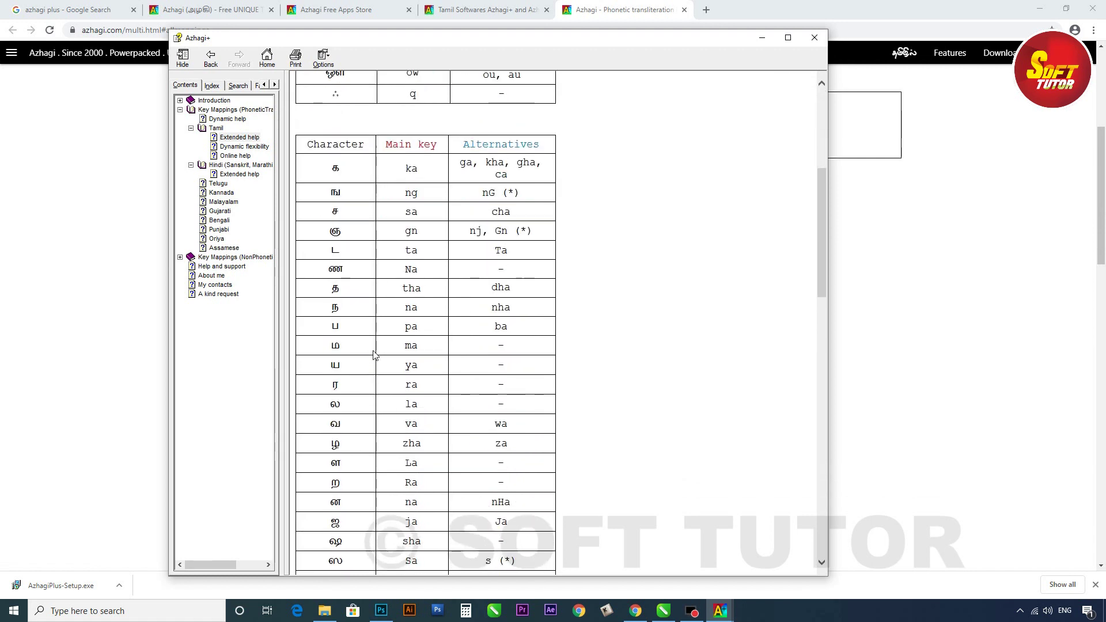